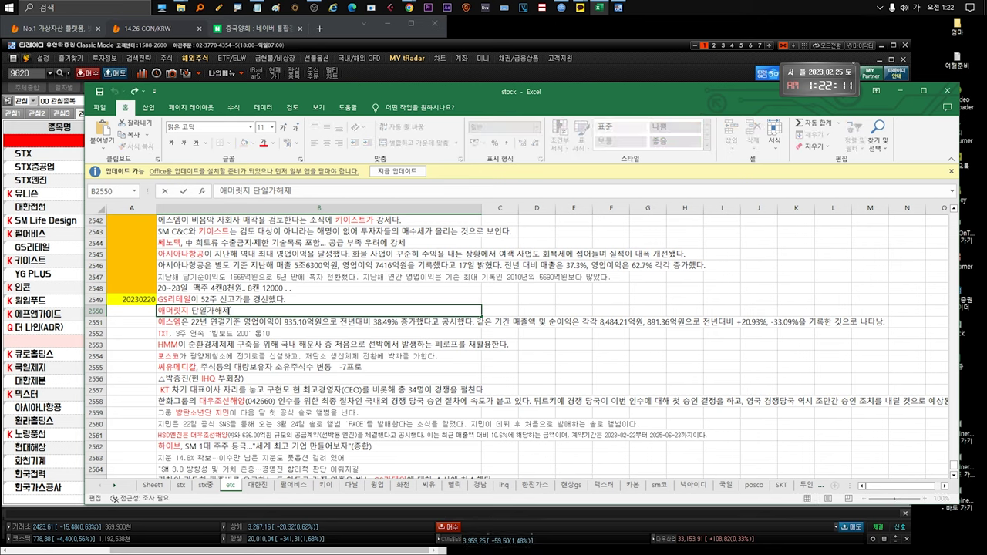
Read the 20230220 notes in B2550:B2553 on 에머릿지, 에스엠, TXT's Billboard 200 run and HMM, highlighting the TXT entry's text
{"action": "left_click", "coordinate": [239, 320]}
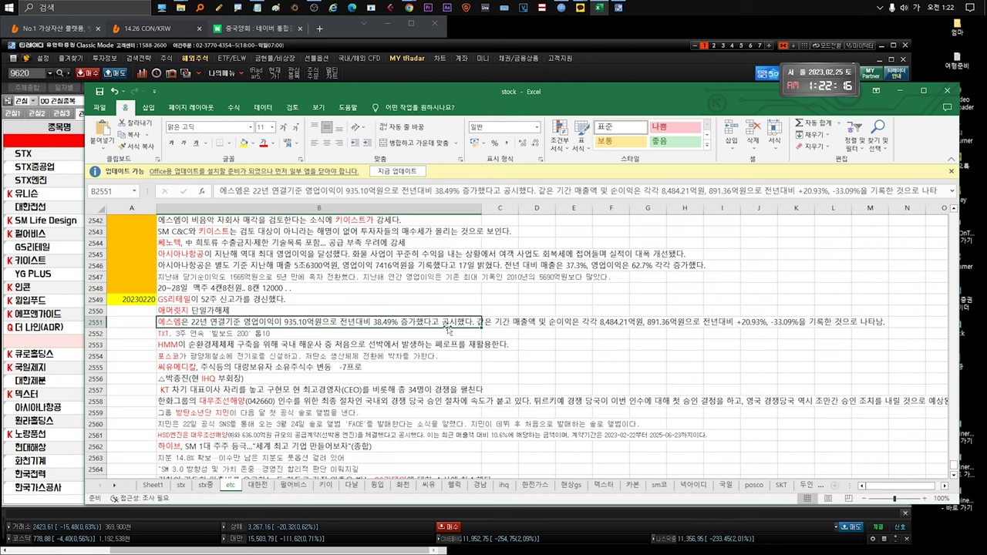
{"action": "left_click", "coordinate": [246, 332]}
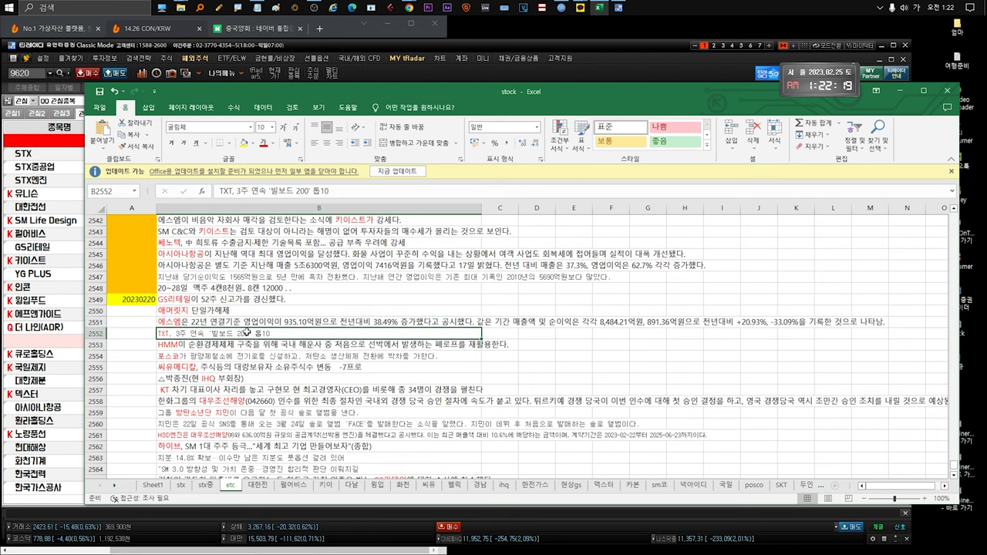
{"action": "double_click", "coordinate": [273, 334]}
{"action": "left_click_drag", "start_coordinate": [273, 334], "coordinate": [102, 333]}
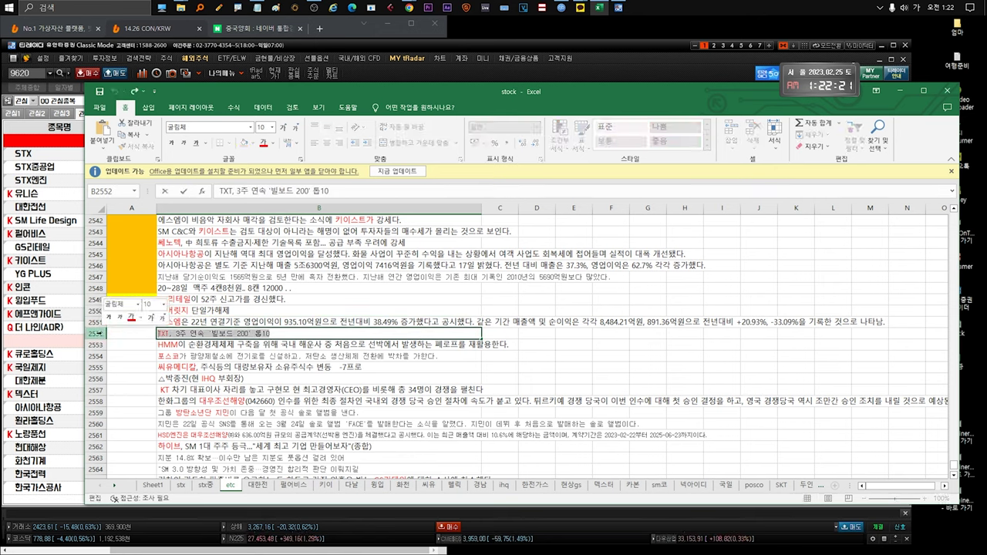
{"action": "left_click", "coordinate": [225, 344]}
{"action": "left_click", "coordinate": [244, 334]}
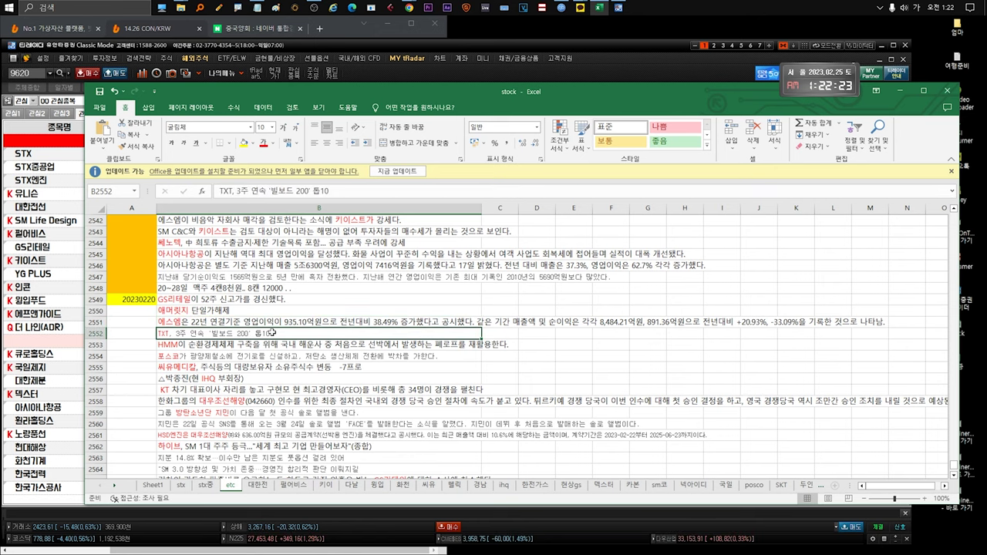
{"action": "double_click", "coordinate": [271, 332]}
{"action": "left_click_drag", "start_coordinate": [271, 333], "coordinate": [154, 333]}
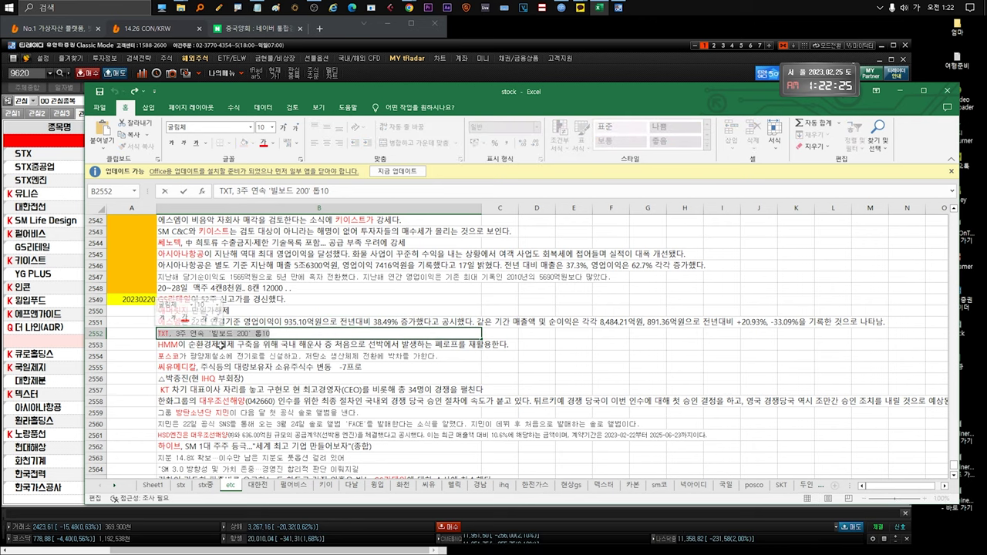
{"action": "left_click", "coordinate": [222, 345]}
{"action": "scroll", "coordinate": [221, 345], "scroll_direction": "down", "scroll_amount": 1}
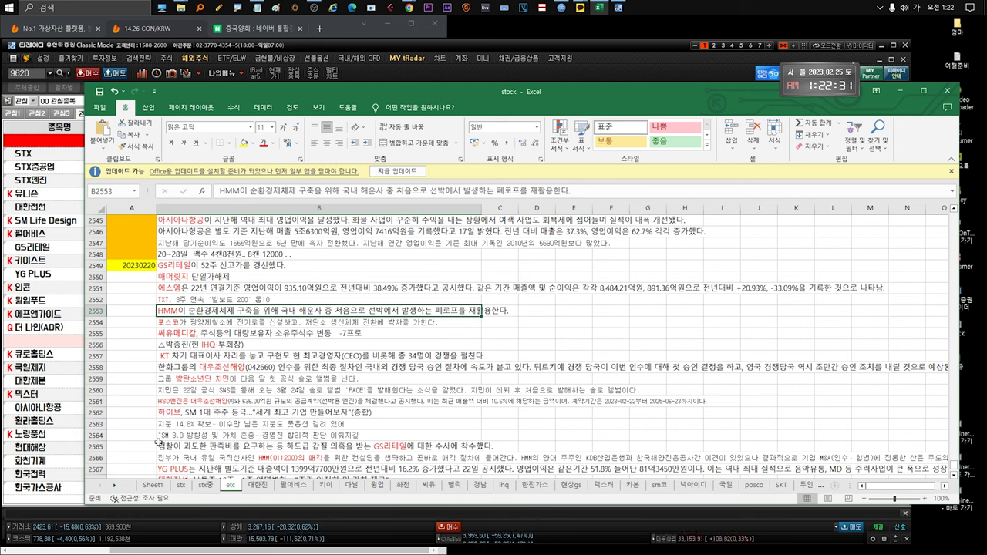
Read the 포스코 electric furnace note in B2554 and the 씨유메디칼 major-shareholder note in B2555, highlighting their key phrases
{"action": "left_click", "coordinate": [186, 326]}
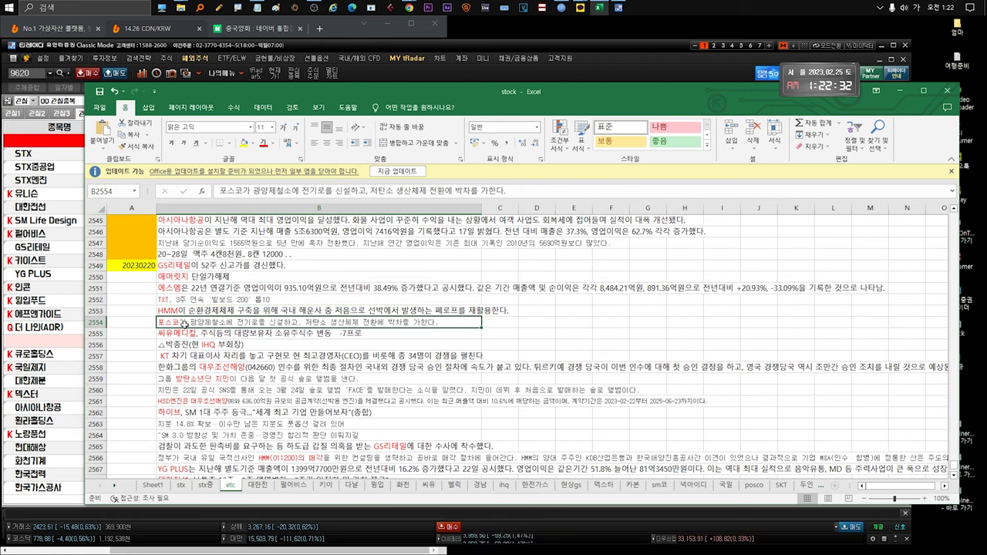
{"action": "double_click", "coordinate": [267, 321]}
{"action": "left_click_drag", "start_coordinate": [191, 321], "coordinate": [228, 322]}
{"action": "left_click", "coordinate": [199, 332]}
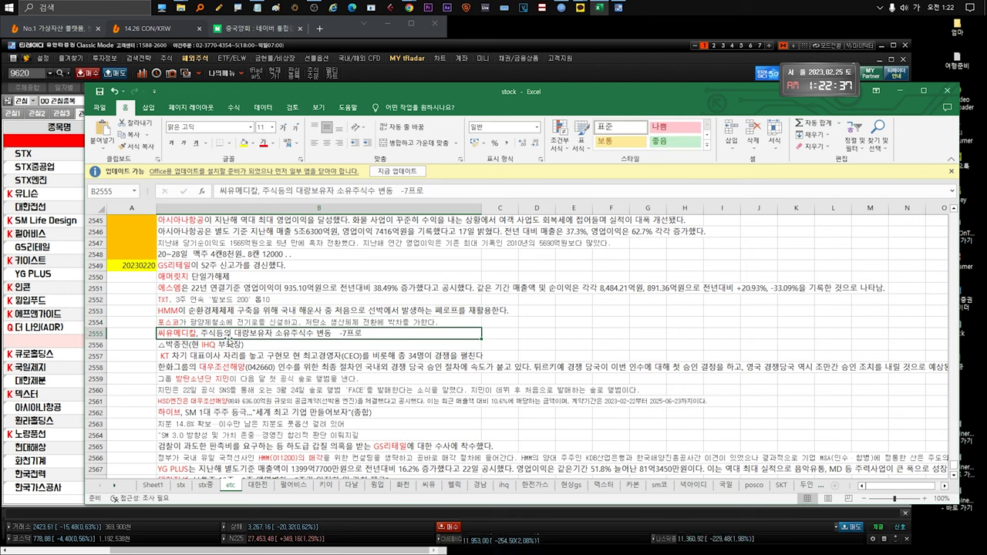
{"action": "double_click", "coordinate": [199, 332]}
{"action": "left_click_drag", "start_coordinate": [158, 333], "coordinate": [217, 333]}
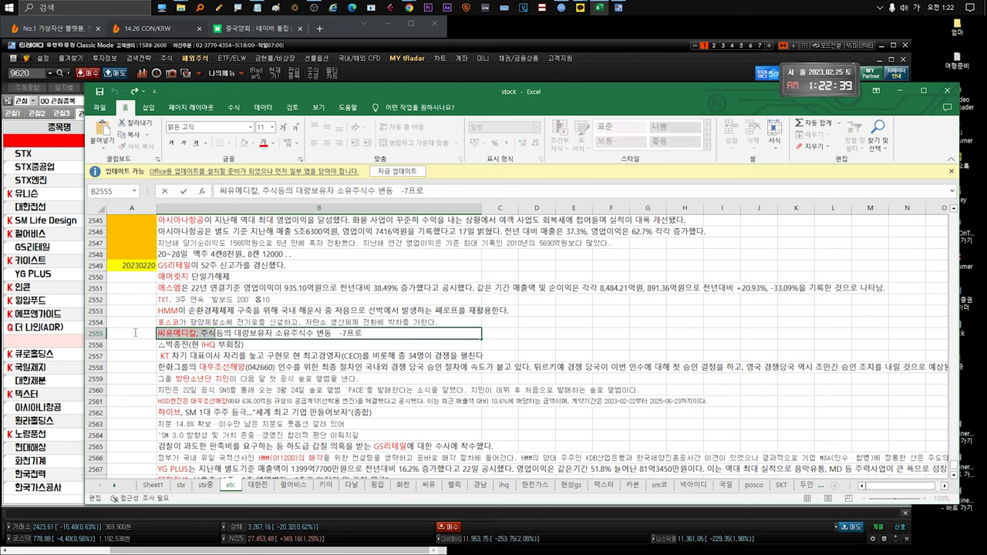
{"action": "left_click", "coordinate": [217, 334]}
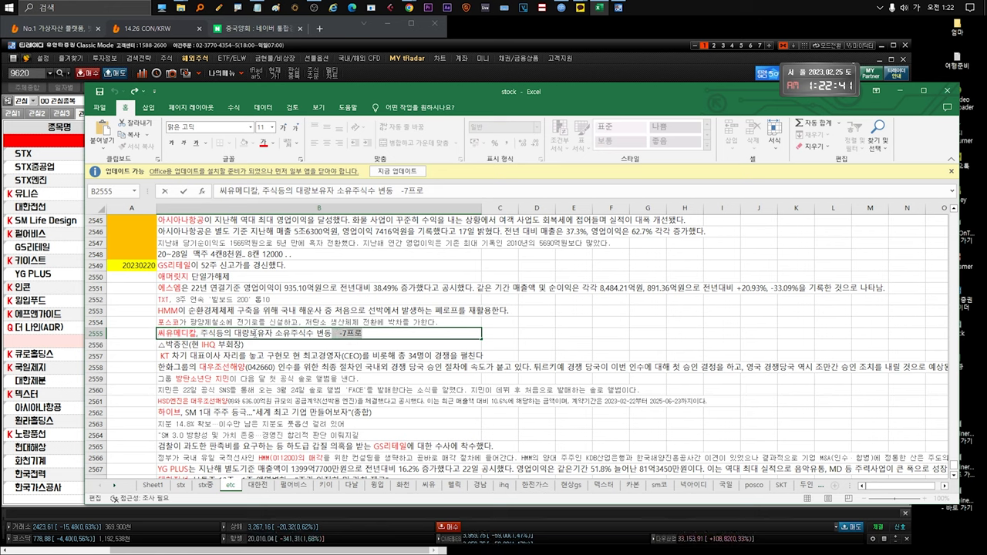
{"action": "left_click_drag", "start_coordinate": [236, 333], "coordinate": [363, 333]}
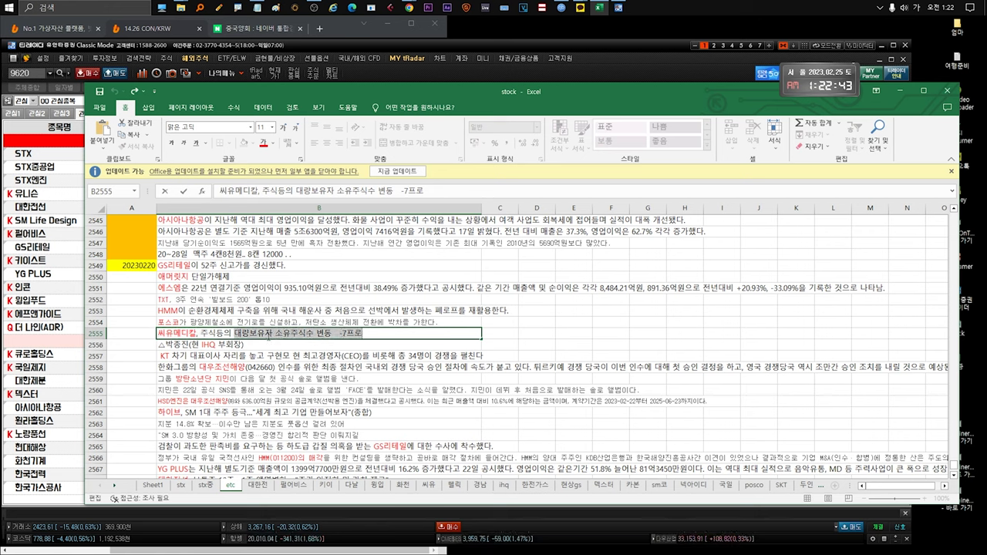
Review the KT chief executive candidate notes, highlighting the IHQ vice chairman entry in B2556, and read the 대우조선해양 acquisition note in B2558
{"action": "left_click", "coordinate": [241, 357]}
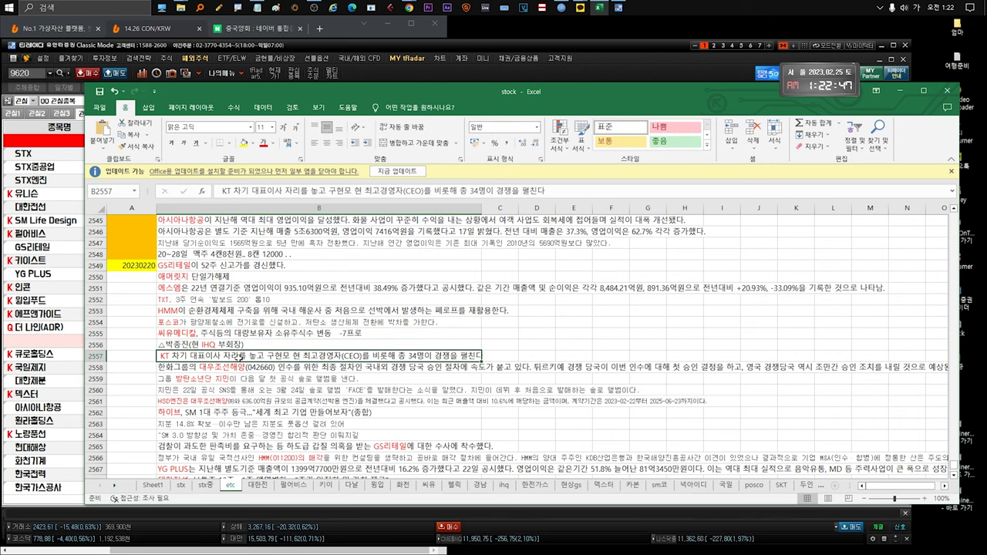
{"action": "left_click", "coordinate": [248, 343]}
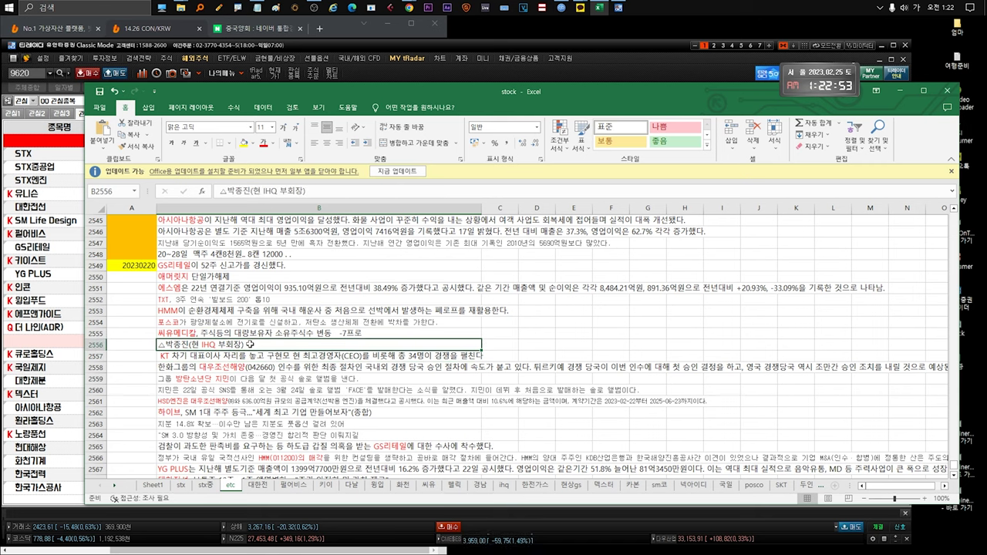
{"action": "double_click", "coordinate": [250, 344]}
{"action": "left_click_drag", "start_coordinate": [246, 345], "coordinate": [134, 347]}
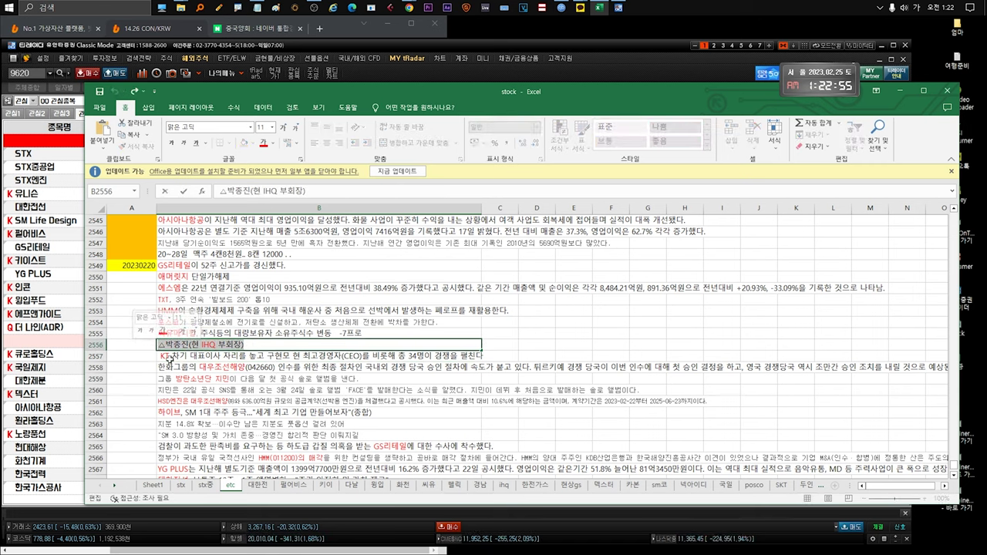
{"action": "left_click", "coordinate": [199, 359]}
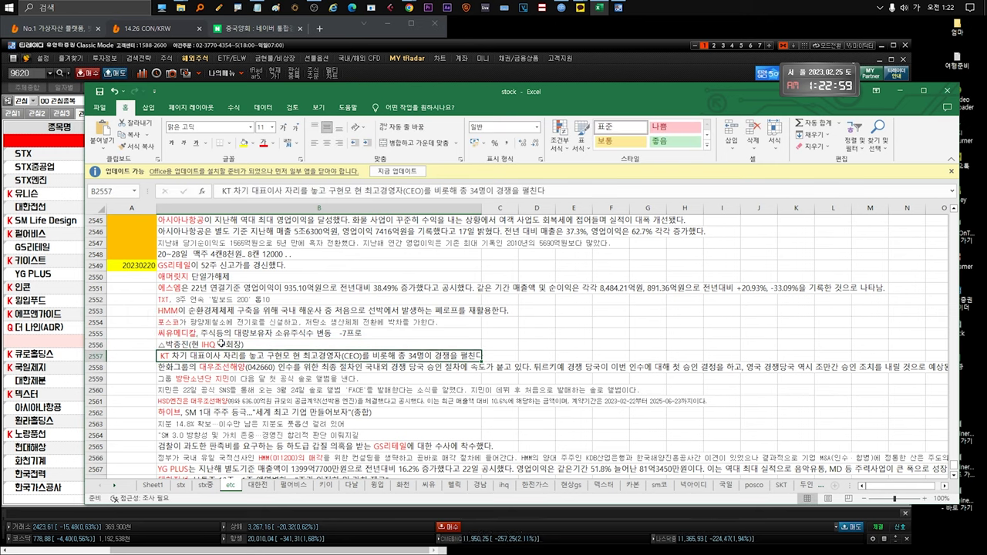
{"action": "left_click", "coordinate": [227, 367]}
{"action": "scroll", "coordinate": [226, 369], "scroll_direction": "down", "scroll_amount": 2}
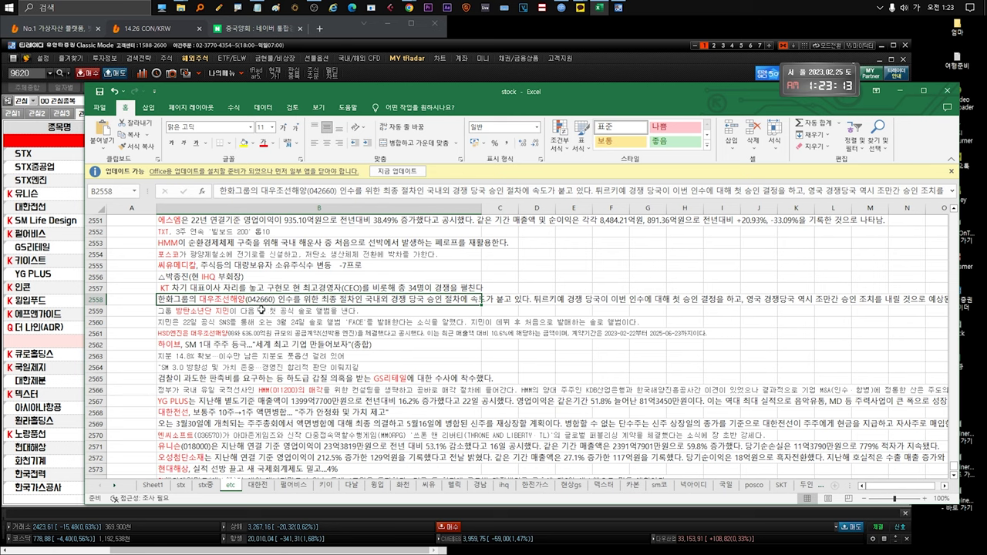
Read the BTS Jimin solo album notes in B2559:B2560, highlighting the March 24 release phrase
{"action": "left_click", "coordinate": [261, 311]}
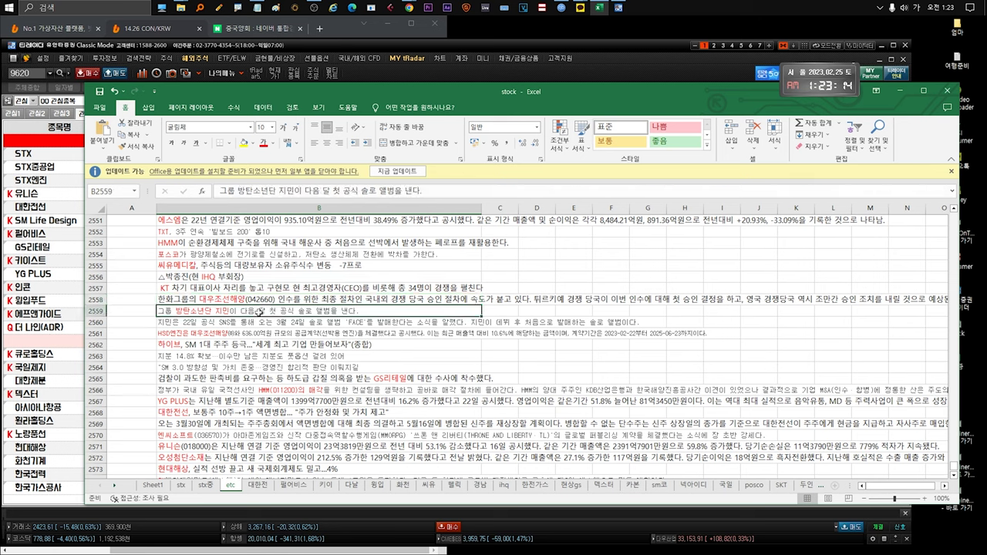
{"action": "double_click", "coordinate": [276, 322]}
{"action": "left_click_drag", "start_coordinate": [276, 323], "coordinate": [344, 323]}
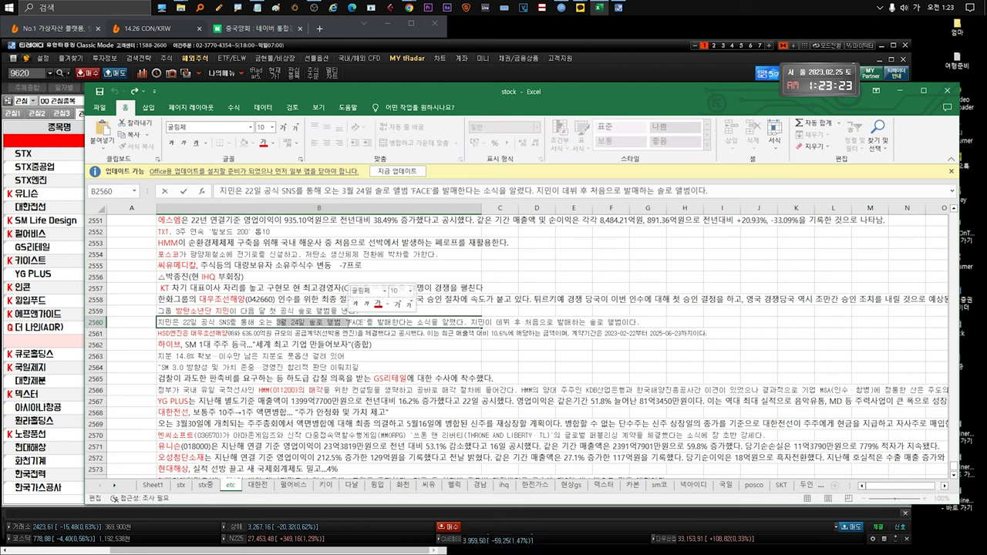
{"action": "left_click", "coordinate": [261, 314]}
{"action": "double_click", "coordinate": [271, 324]}
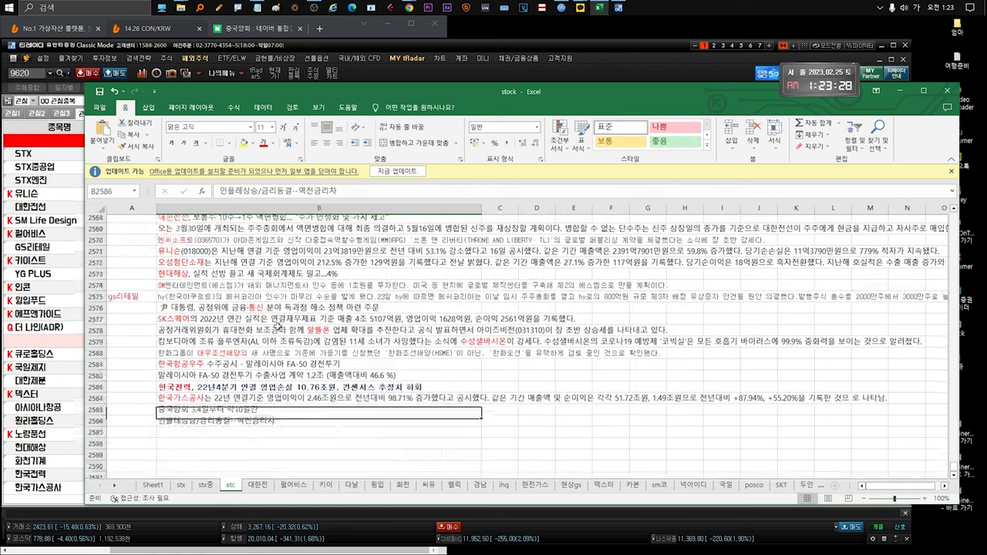
Return to row 2561 and examine the HSD엔진 supply contract note
{"action": "scroll", "coordinate": [266, 320], "scroll_direction": "up", "scroll_amount": 6}
{"action": "scroll", "coordinate": [266, 318], "scroll_direction": "up", "scroll_amount": 2}
{"action": "left_click", "coordinate": [267, 333]}
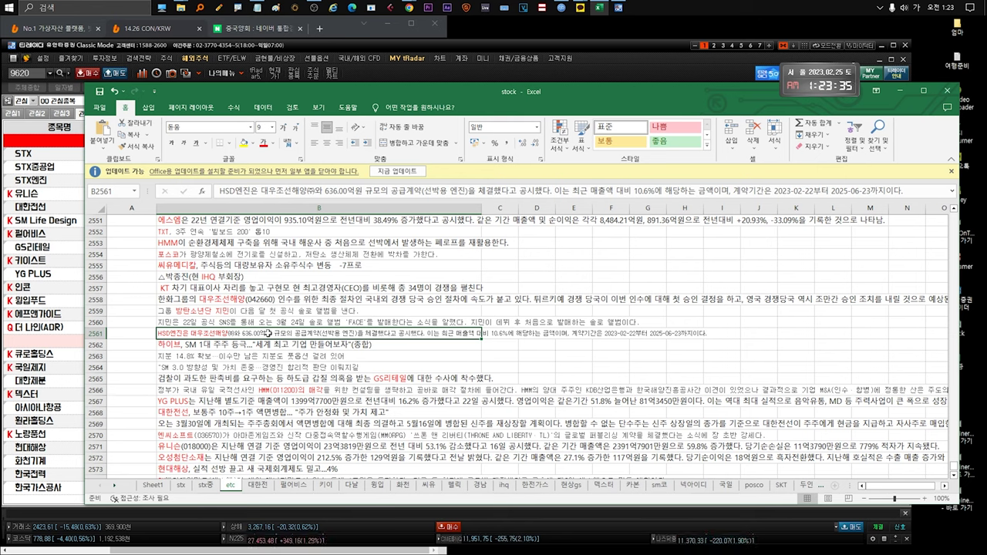
{"action": "left_click", "coordinate": [145, 333]}
{"action": "left_click", "coordinate": [264, 332]}
{"action": "key", "text": "Escape"}
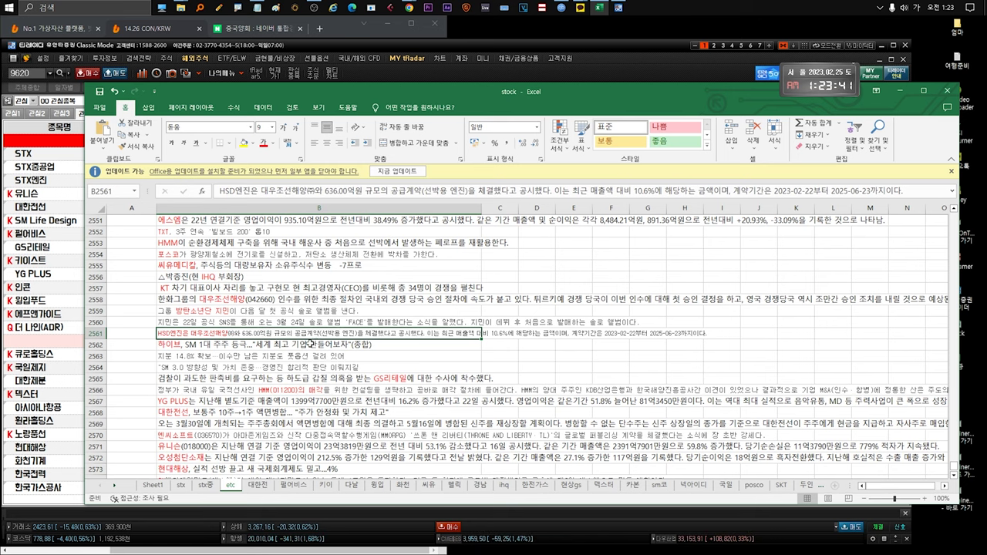
Read the 하이브 and SM shareholding notes in B2562:B2564, highlighting the put option phrase, and the GS리테일 investigation note in B2565
{"action": "left_click", "coordinate": [311, 344]}
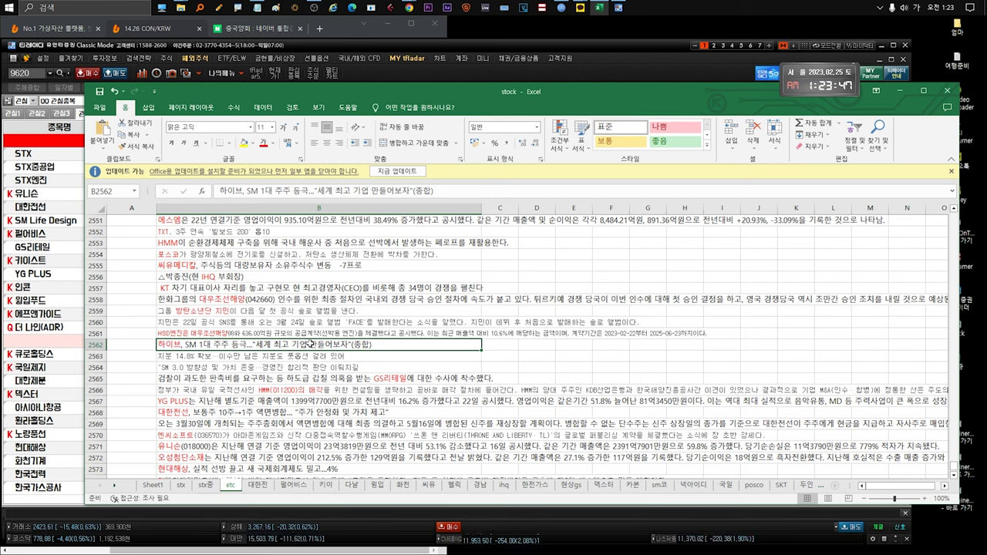
{"action": "left_click", "coordinate": [219, 360]}
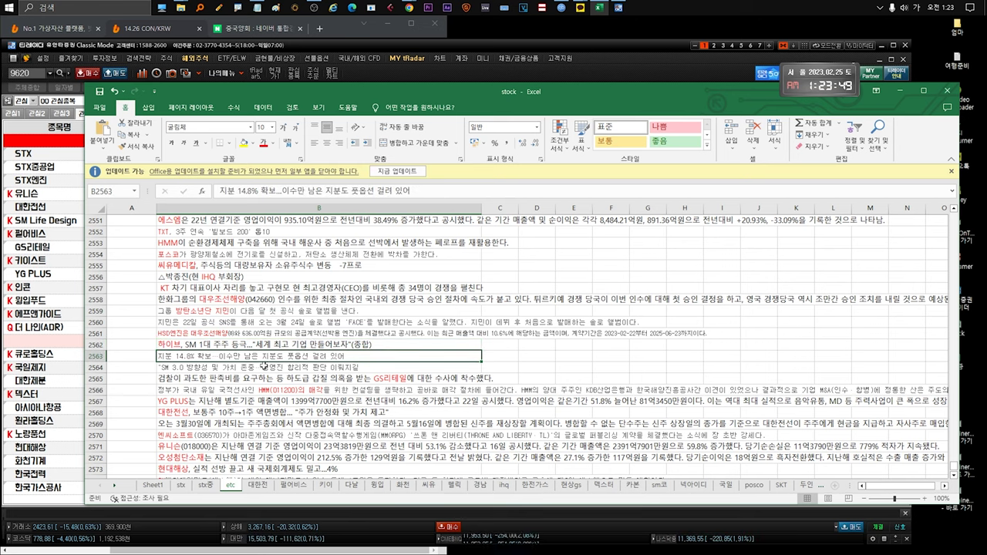
{"action": "double_click", "coordinate": [286, 359]}
{"action": "left_click_drag", "start_coordinate": [285, 360], "coordinate": [342, 358]}
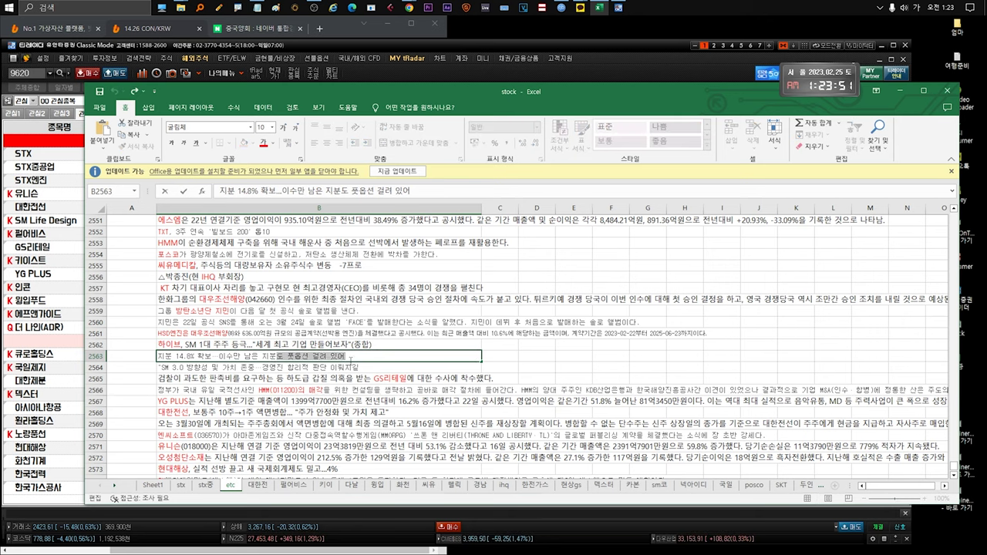
{"action": "key", "text": "Return"}
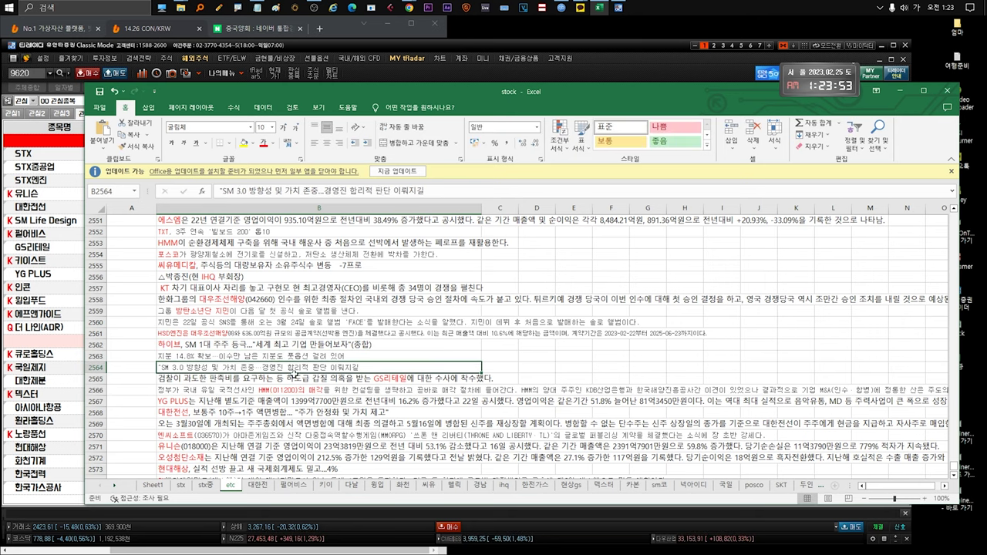
{"action": "left_click", "coordinate": [217, 379]}
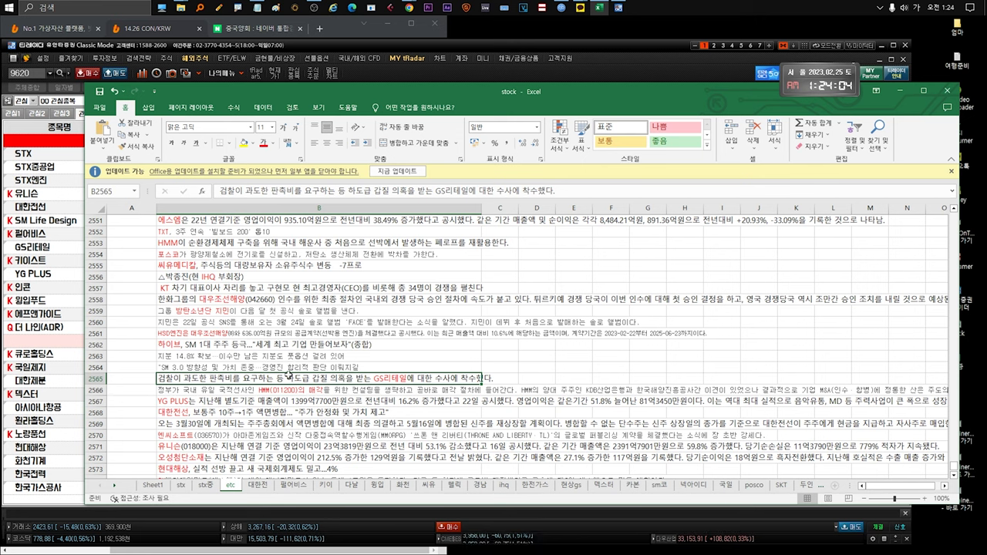
Skim the older dated notes from the 20221205 entry onward, heading back toward the February 2023 rows
{"action": "key", "text": "ctrl+Up"}
{"action": "scroll", "coordinate": [239, 376], "scroll_direction": "down", "scroll_amount": 20}
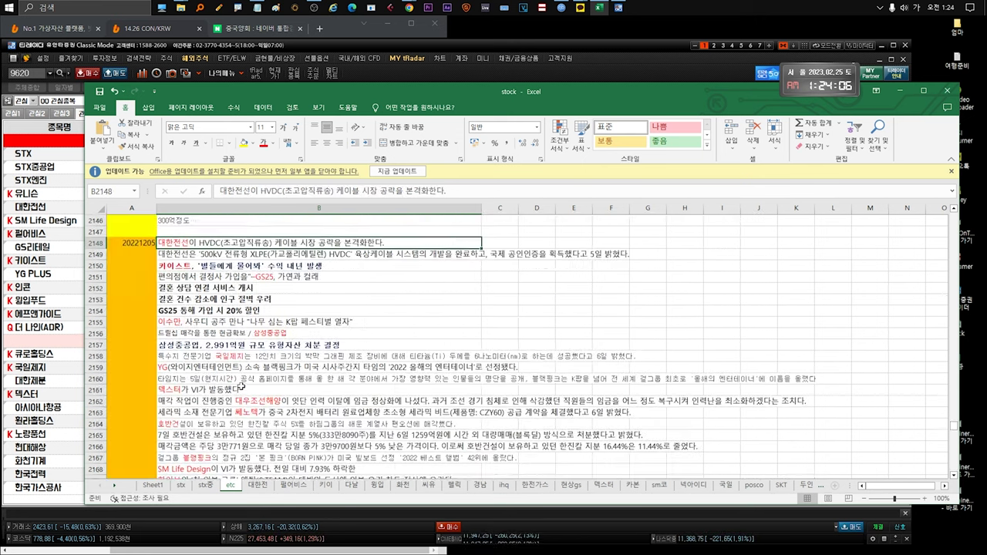
{"action": "scroll", "coordinate": [244, 379], "scroll_direction": "down", "scroll_amount": 20}
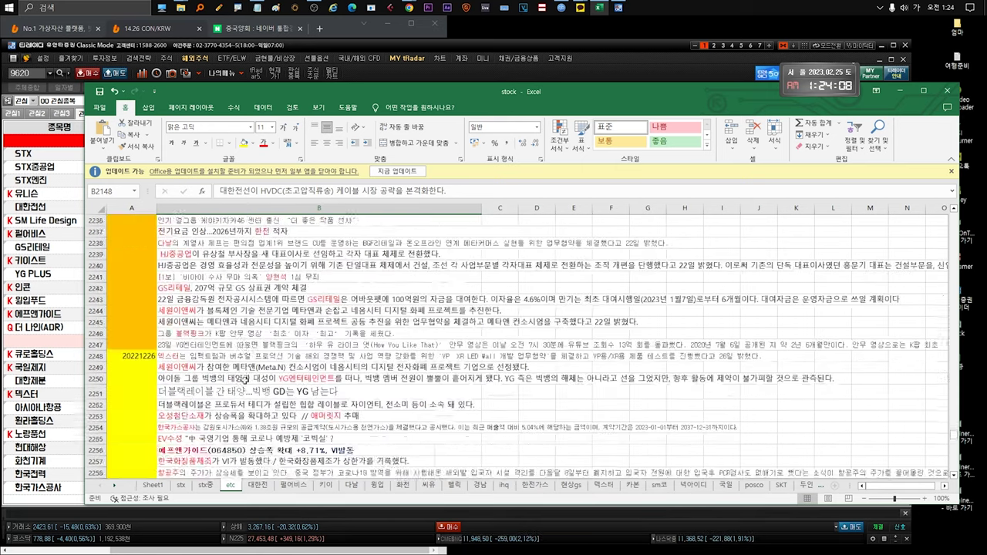
{"action": "scroll", "coordinate": [244, 380], "scroll_direction": "down", "scroll_amount": 20}
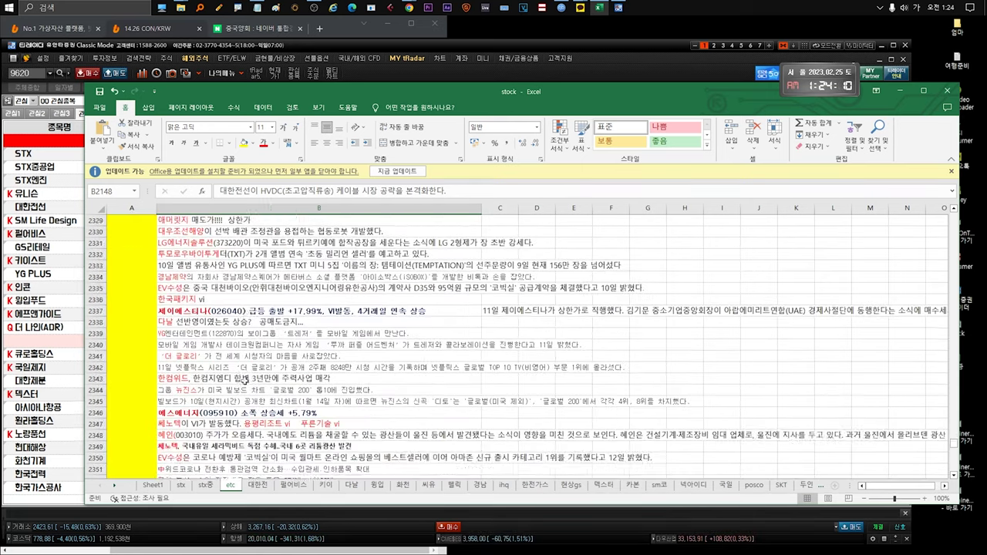
Examine the YG PLUS annual sales and operating profit note in B2567, highlighting its opening words and the sales figures
{"action": "left_click", "coordinate": [242, 333]}
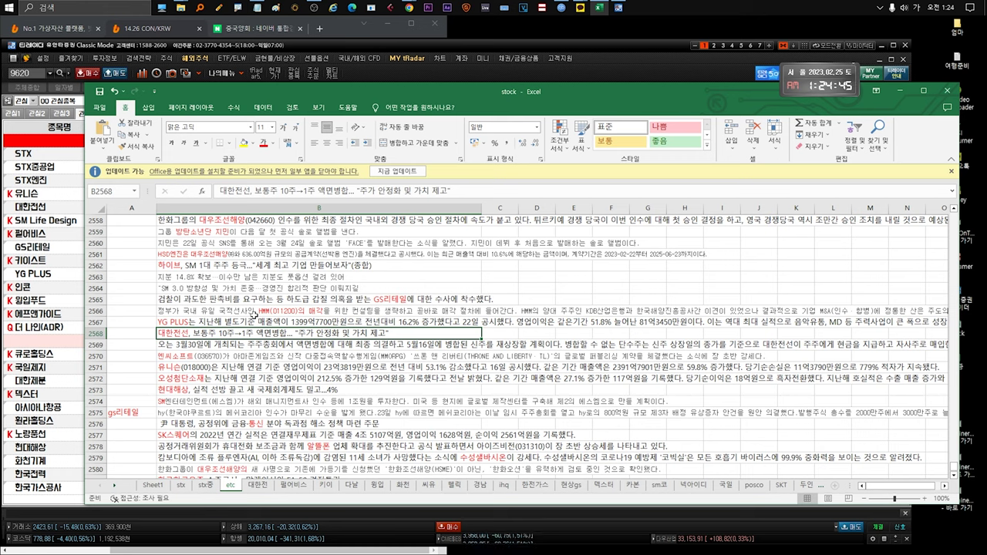
{"action": "left_click", "coordinate": [256, 323]}
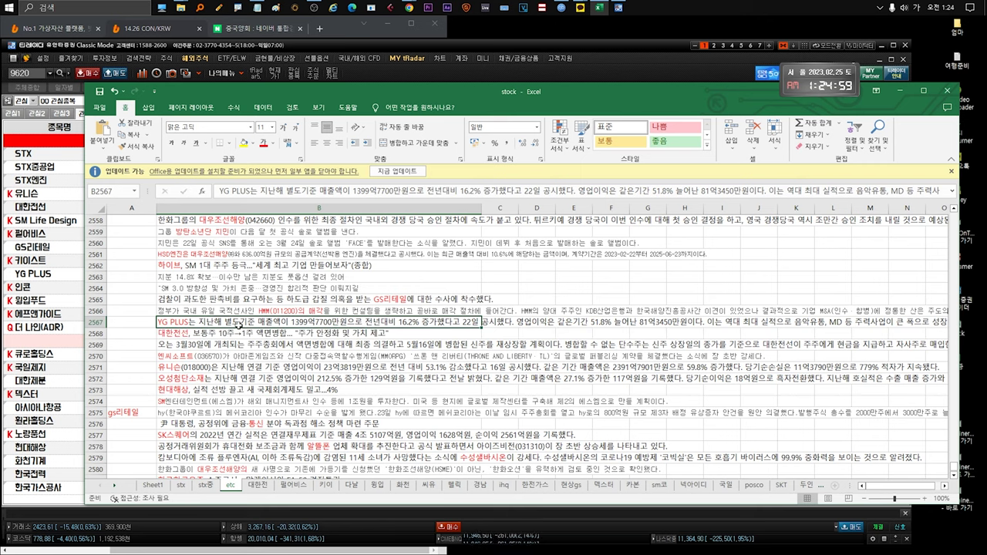
{"action": "double_click", "coordinate": [220, 321]}
{"action": "left_click_drag", "start_coordinate": [231, 322], "coordinate": [136, 323]}
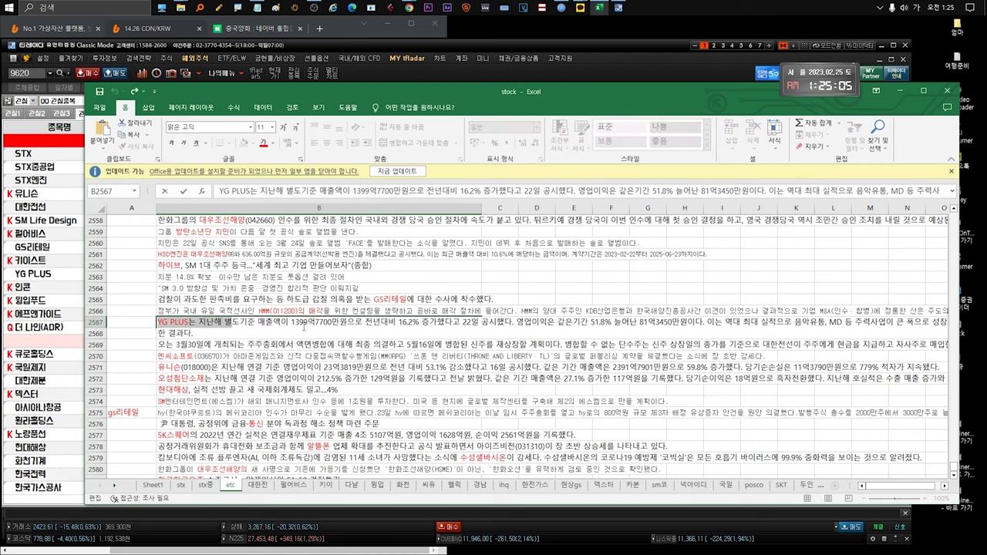
{"action": "left_click_drag", "start_coordinate": [365, 323], "coordinate": [189, 323]}
Read the 대한전선 share consolidation headline in B2568, highlighting its full text, and select the shareholder meeting details in B2569
{"action": "left_click", "coordinate": [270, 345]}
{"action": "left_click", "coordinate": [244, 335]}
{"action": "double_click", "coordinate": [392, 334]}
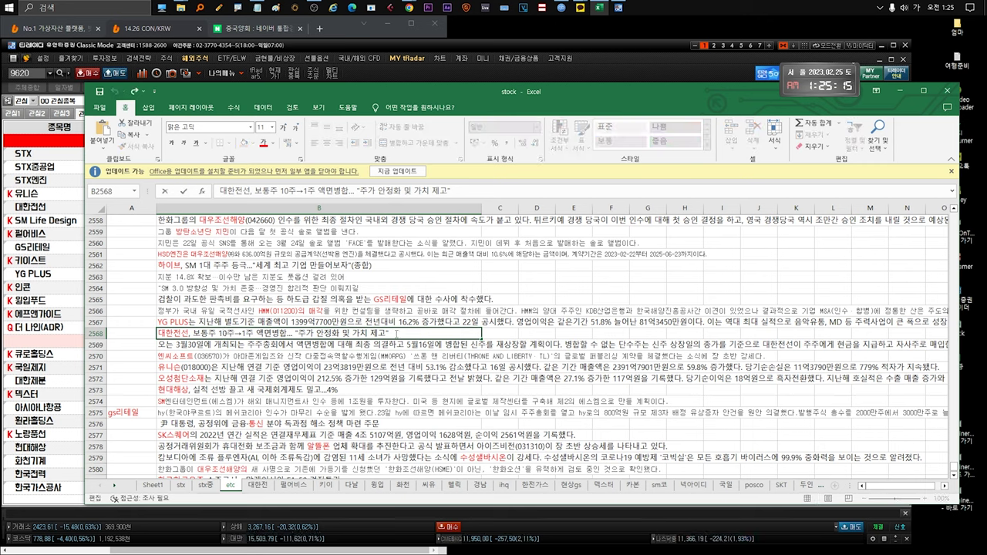
{"action": "left_click_drag", "start_coordinate": [392, 334], "coordinate": [153, 339]}
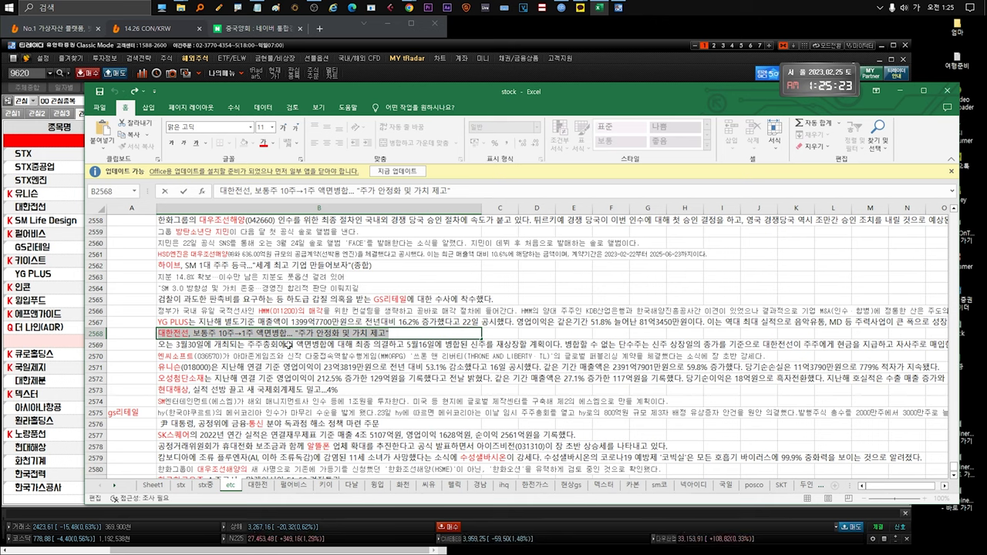
{"action": "left_click", "coordinate": [287, 345]}
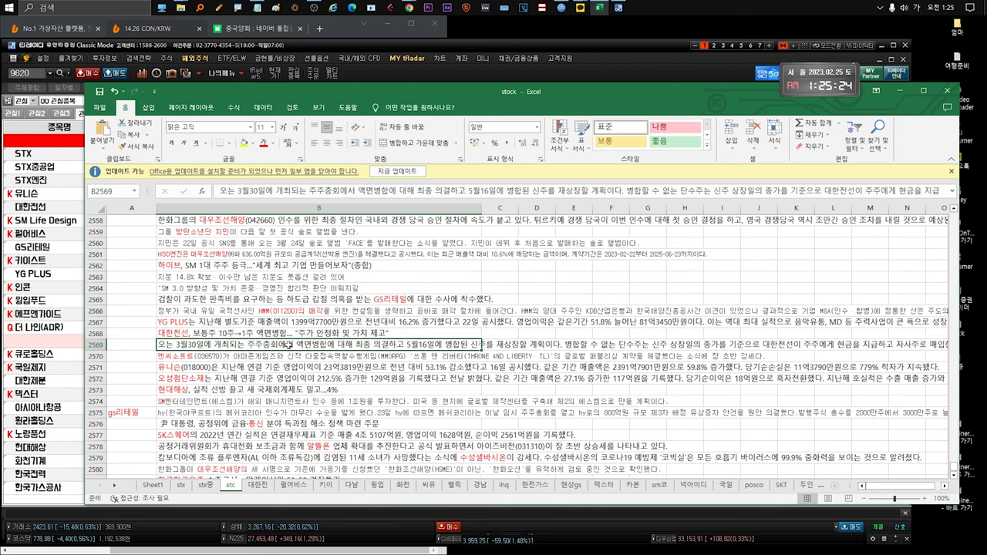
Highlight the 5월16일 date in the B2569 share consolidation note and the opening part of the 엔씨소프트 publishing contract note in B2570
{"action": "double_click", "coordinate": [423, 341]}
{"action": "left_click_drag", "start_coordinate": [407, 345], "coordinate": [434, 345]}
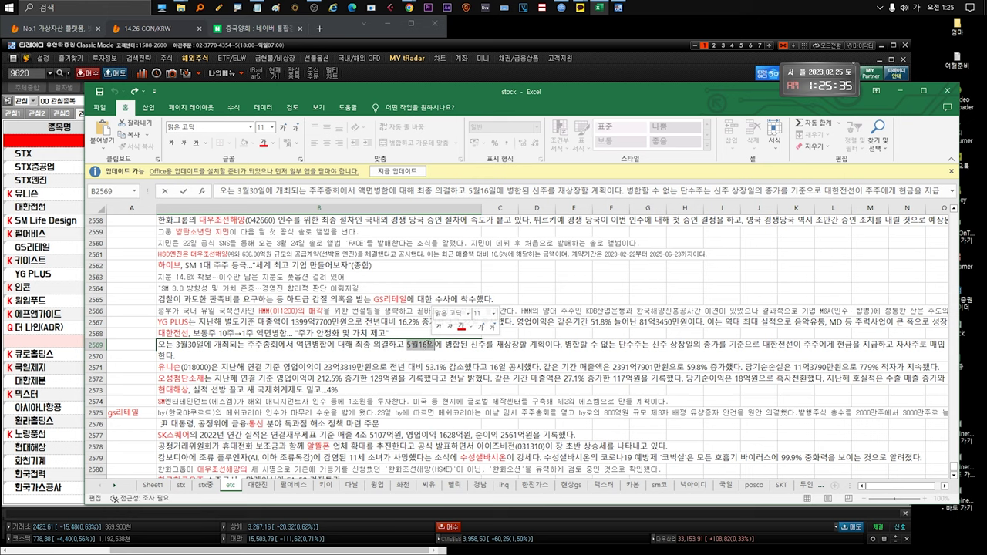
{"action": "left_click", "coordinate": [308, 365]}
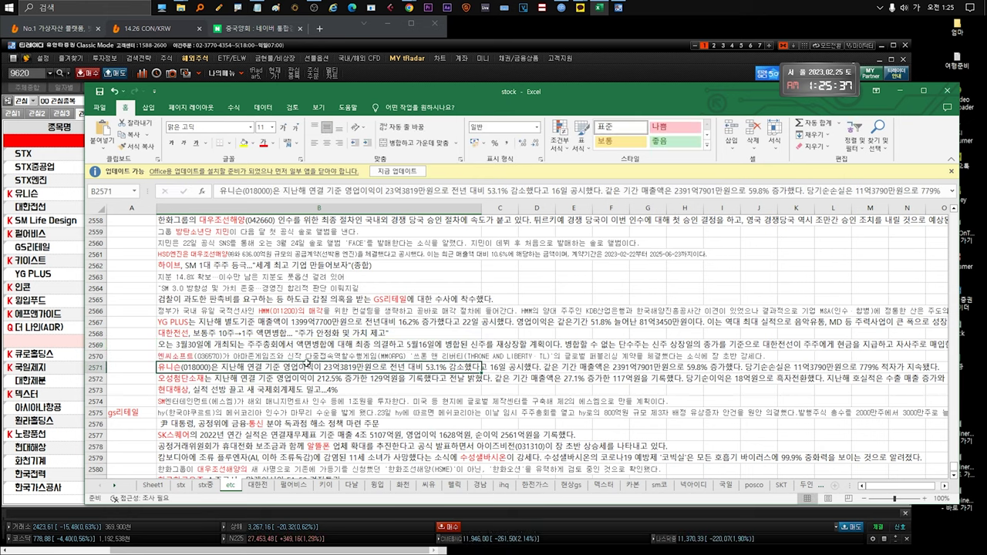
{"action": "left_click", "coordinate": [296, 357]}
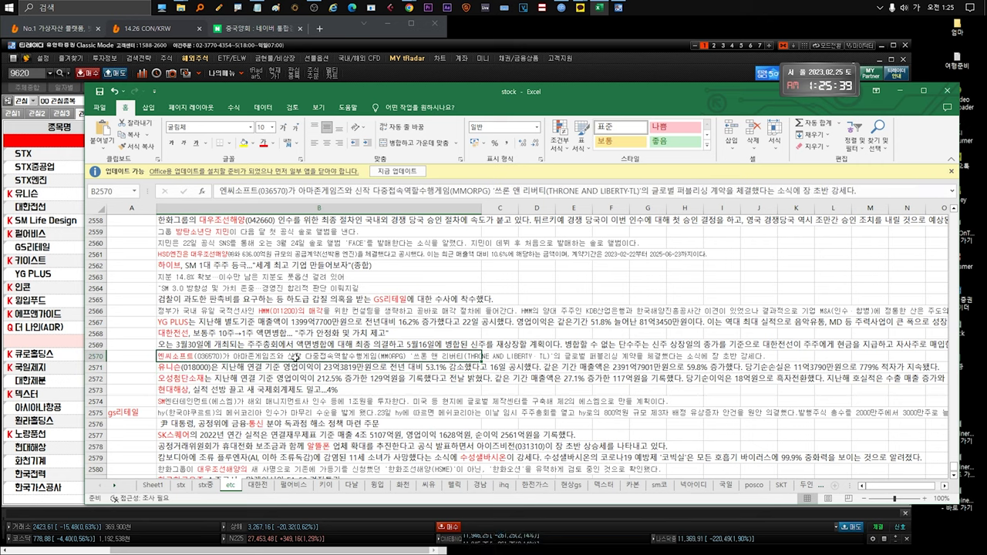
{"action": "double_click", "coordinate": [455, 358]}
{"action": "left_click_drag", "start_coordinate": [483, 357], "coordinate": [158, 357]}
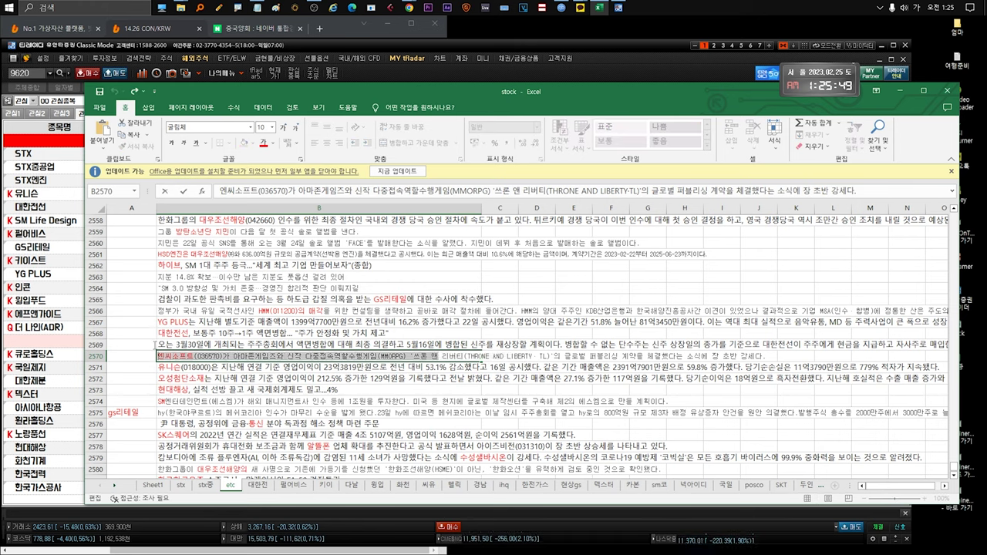
Read the 유니슨 earnings note in B2571 and the 오성첨단소재 earnings note in B2572, highlighting the latter's operating profit passage
{"action": "key", "text": "Return"}
{"action": "scroll", "coordinate": [327, 377], "scroll_direction": "down", "scroll_amount": 1}
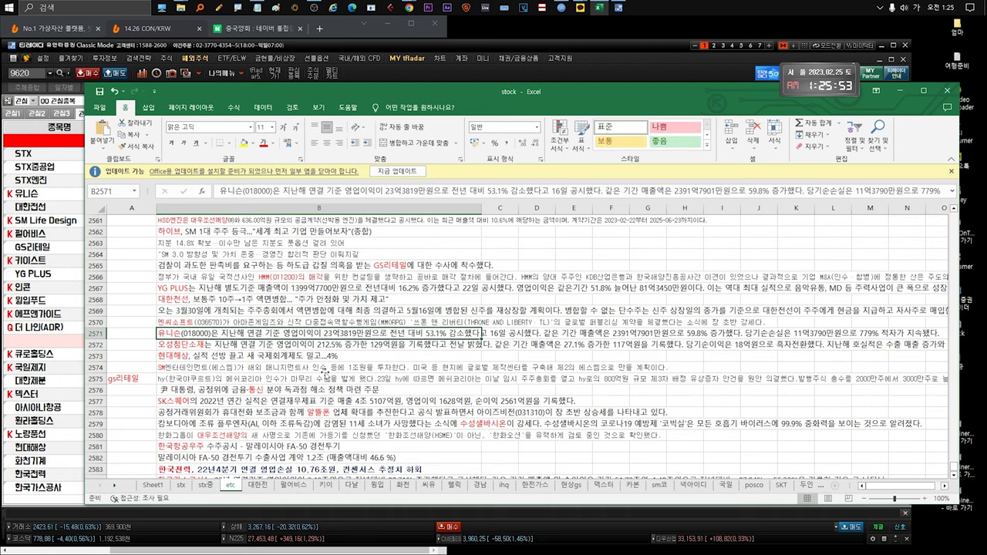
{"action": "key", "text": "F2"}
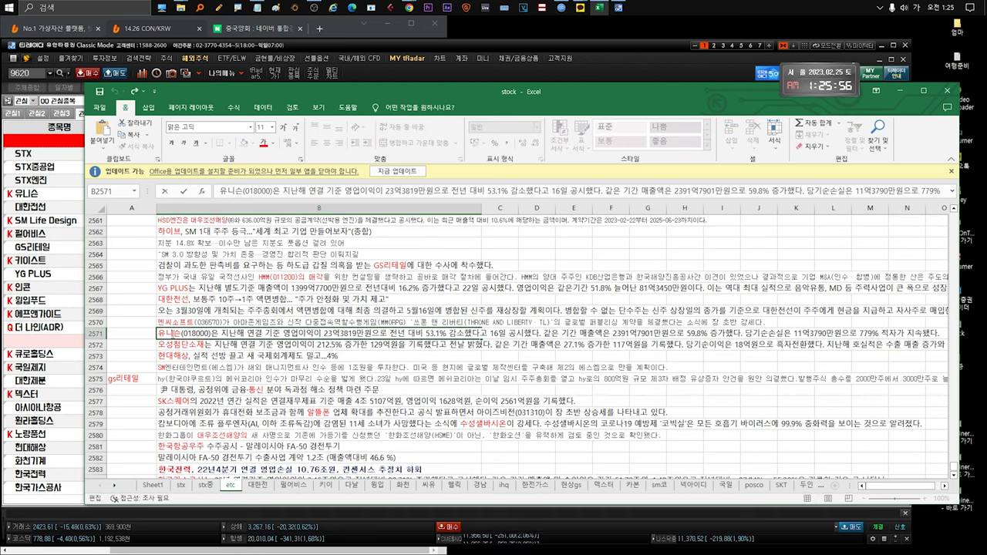
{"action": "key", "text": "Return"}
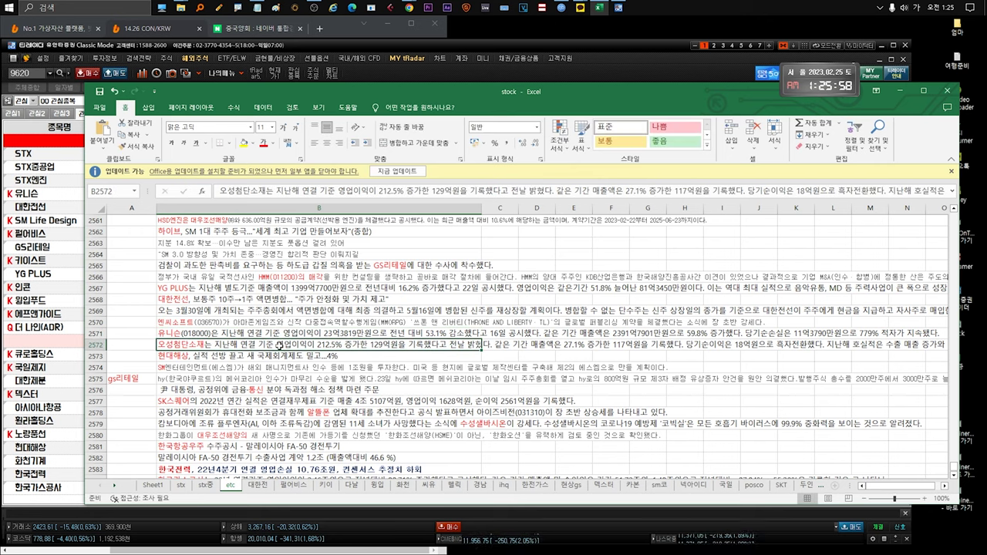
{"action": "key", "text": "F2"}
{"action": "left_click_drag", "start_coordinate": [294, 344], "coordinate": [614, 344]}
Examine the 현대해상 headline in B2573, highlighting the words starting at 실적 선방
{"action": "left_click", "coordinate": [273, 366]}
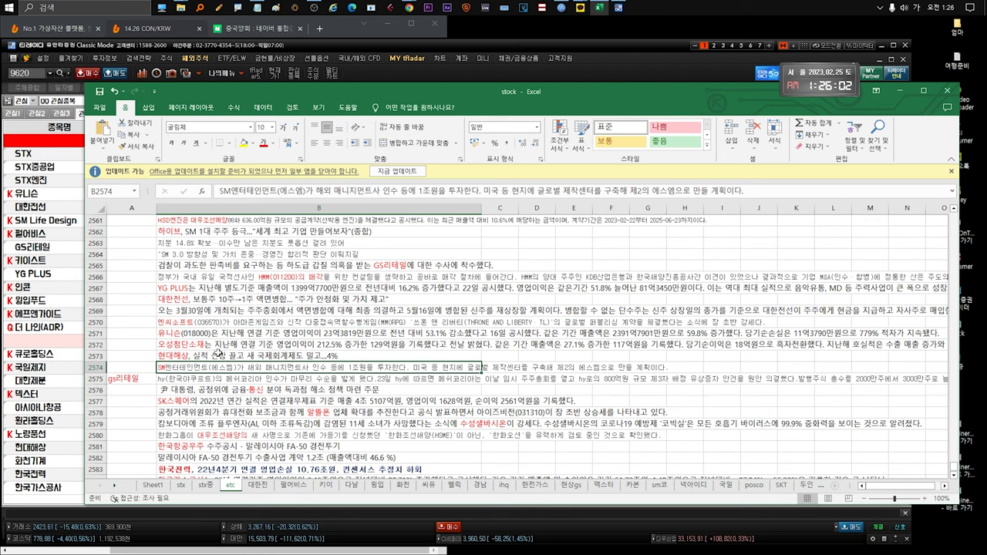
{"action": "left_click", "coordinate": [220, 354]}
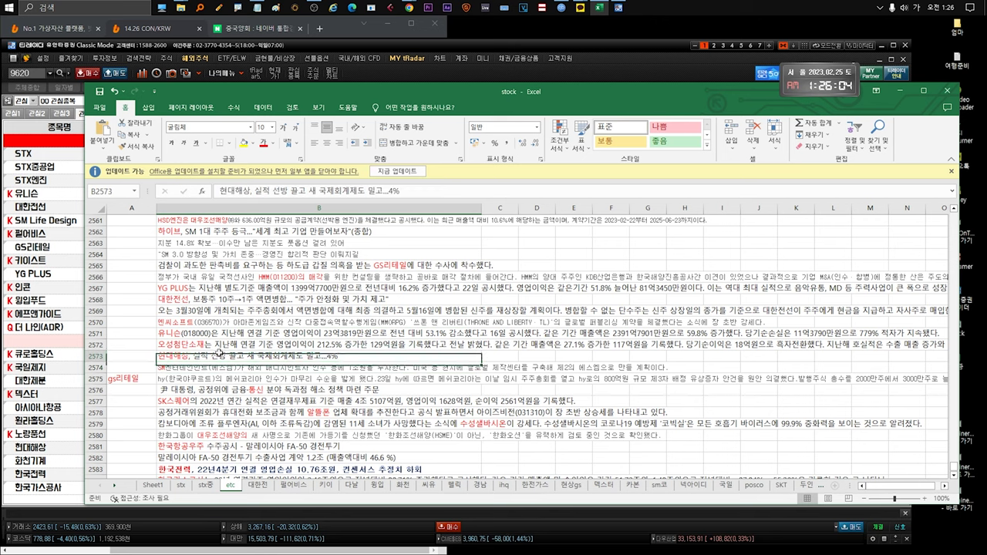
{"action": "double_click", "coordinate": [236, 354]}
{"action": "left_click_drag", "start_coordinate": [265, 356], "coordinate": [193, 356]}
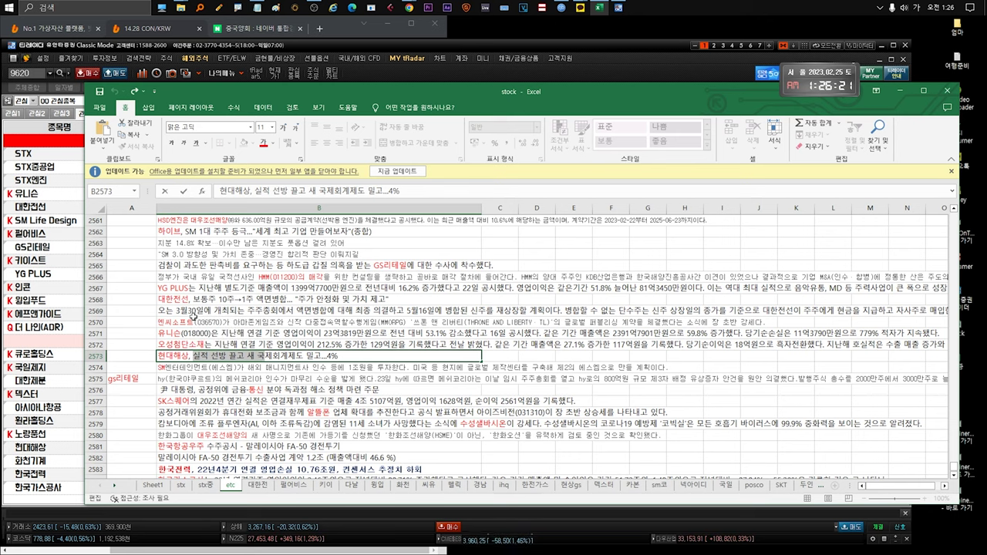
Examine the SM엔터테인먼트 note in B2574, highlighting the overseas management company acquisition and production center plan
{"action": "left_click", "coordinate": [179, 368]}
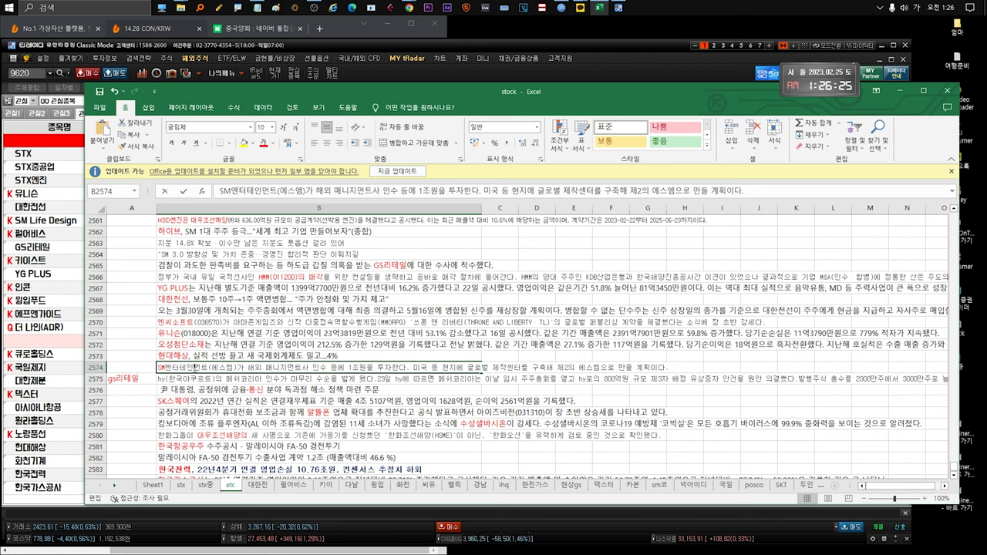
{"action": "double_click", "coordinate": [194, 369]}
{"action": "left_click_drag", "start_coordinate": [244, 369], "coordinate": [672, 369]}
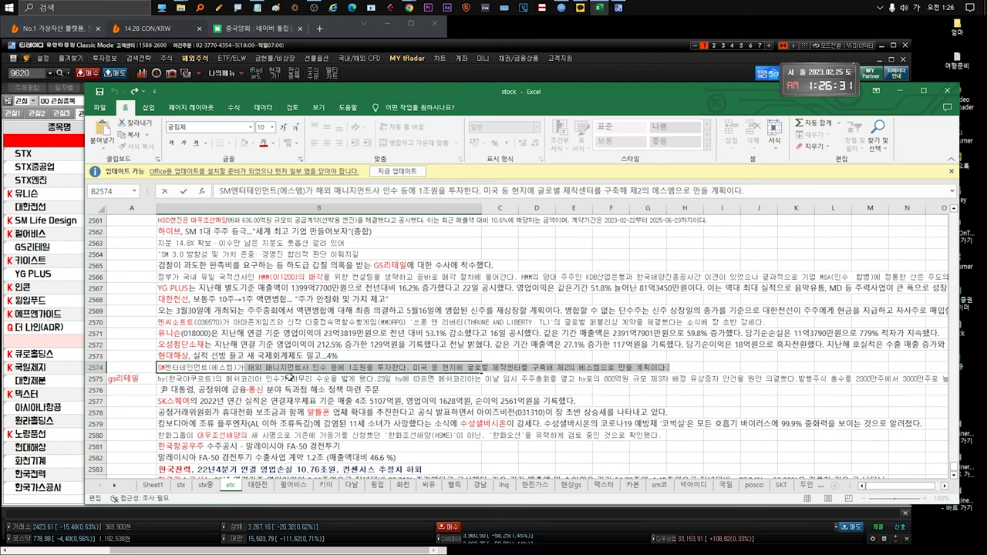
Read the hy 메쉬코리아 acquisition note in B2575 and highlight the finance and telecom monopoly policy headline in B2576
{"action": "scroll", "coordinate": [286, 382], "scroll_direction": "down", "scroll_amount": 1}
{"action": "scroll", "coordinate": [265, 410], "scroll_direction": "down", "scroll_amount": 3}
{"action": "scroll", "coordinate": [245, 438], "scroll_direction": "up", "scroll_amount": 3}
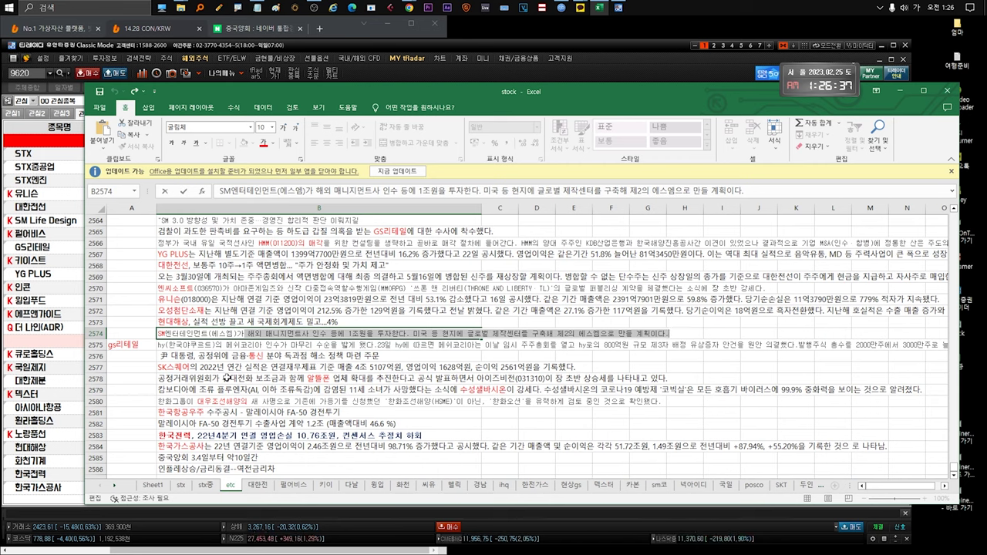
{"action": "left_click", "coordinate": [187, 349]}
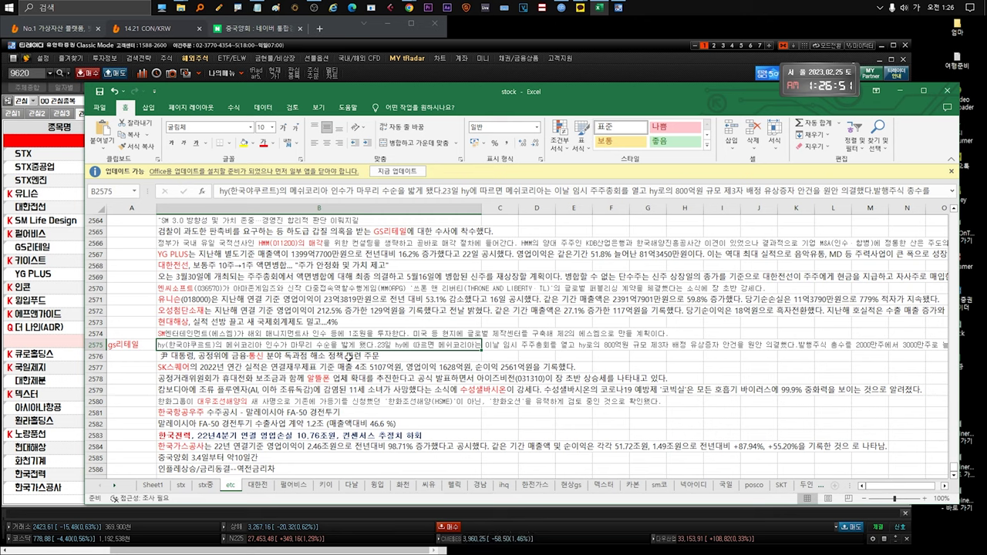
{"action": "left_click", "coordinate": [349, 357]}
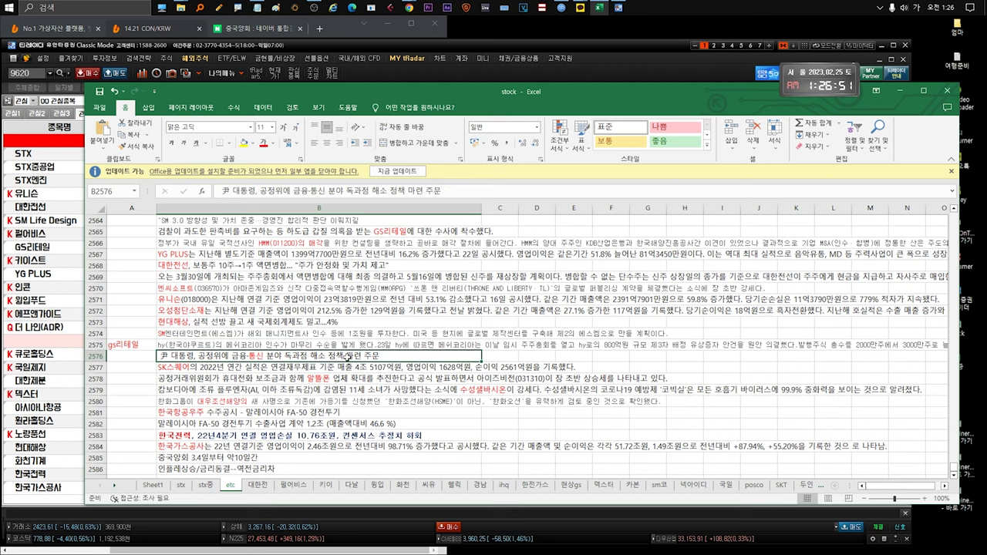
{"action": "double_click", "coordinate": [355, 357]}
{"action": "left_click_drag", "start_coordinate": [356, 357], "coordinate": [158, 357]}
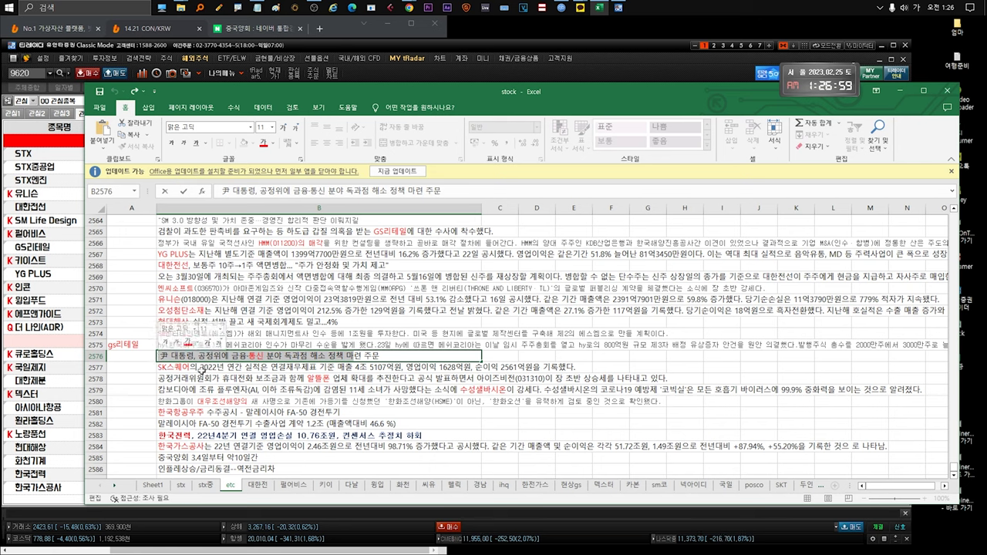
Read the SK스퀘어 results and 알뜰폰 notes in B2577:B2578, and highlight the 수성샐바시온 phrase in the avian flu note in B2579
{"action": "left_click", "coordinate": [228, 369]}
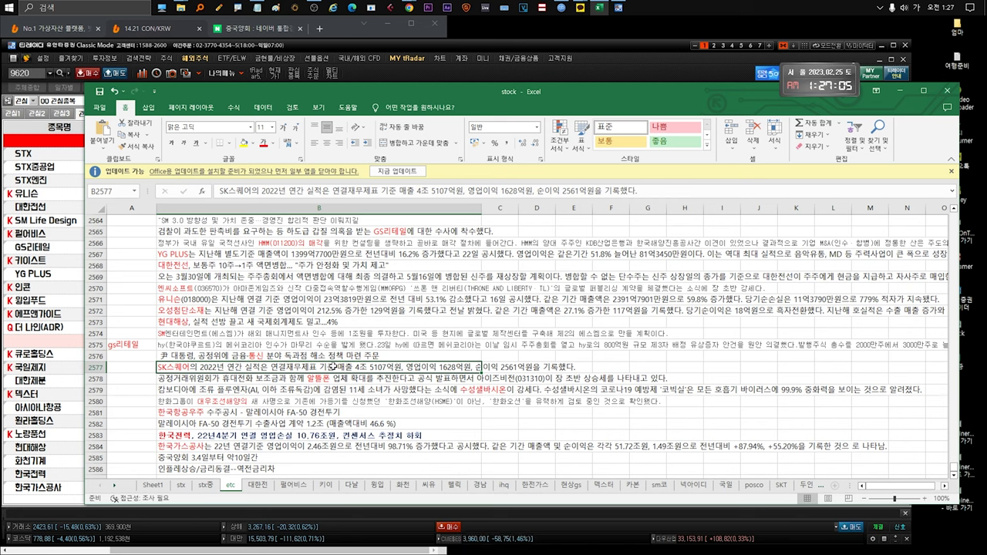
{"action": "left_click", "coordinate": [391, 380]}
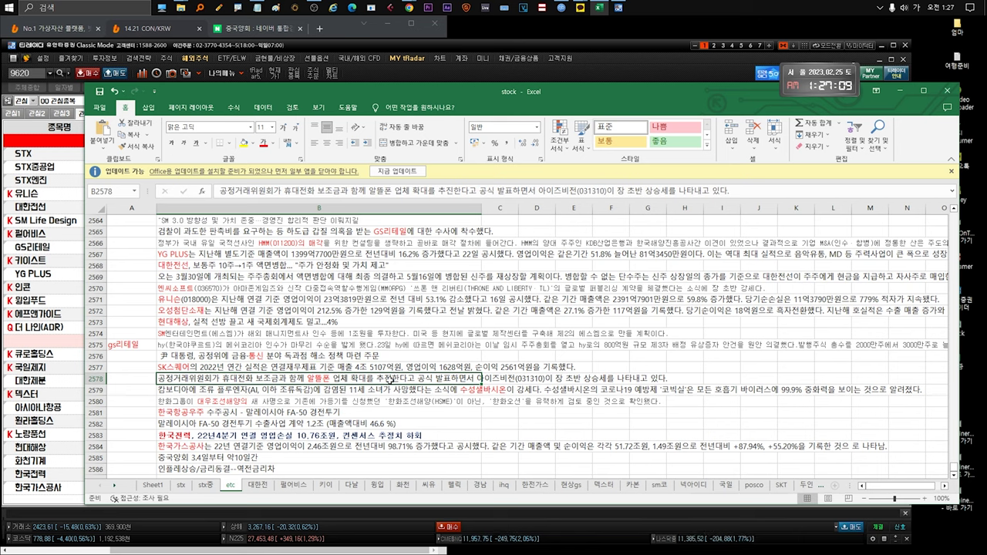
{"action": "left_click", "coordinate": [314, 392]}
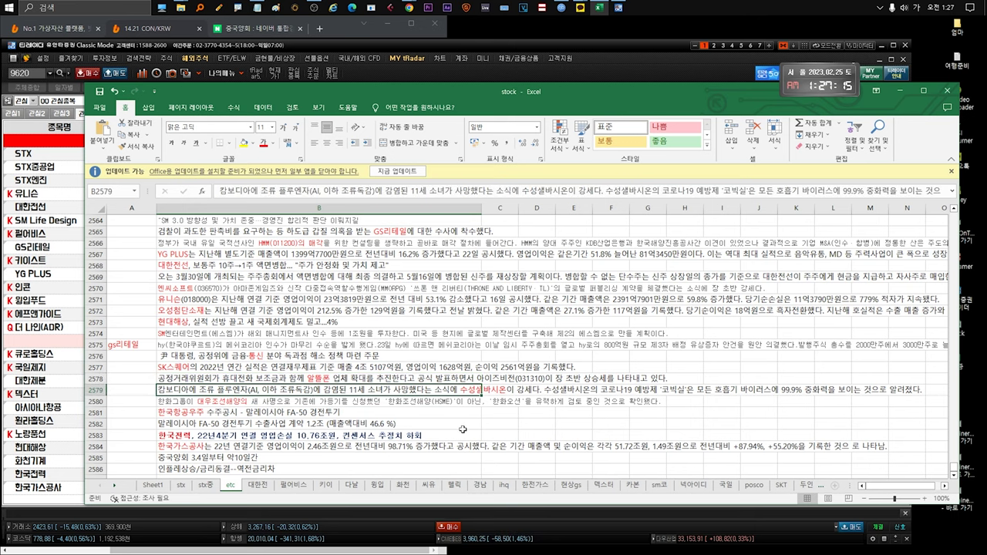
{"action": "scroll", "coordinate": [459, 398], "scroll_direction": "down", "scroll_amount": 1}
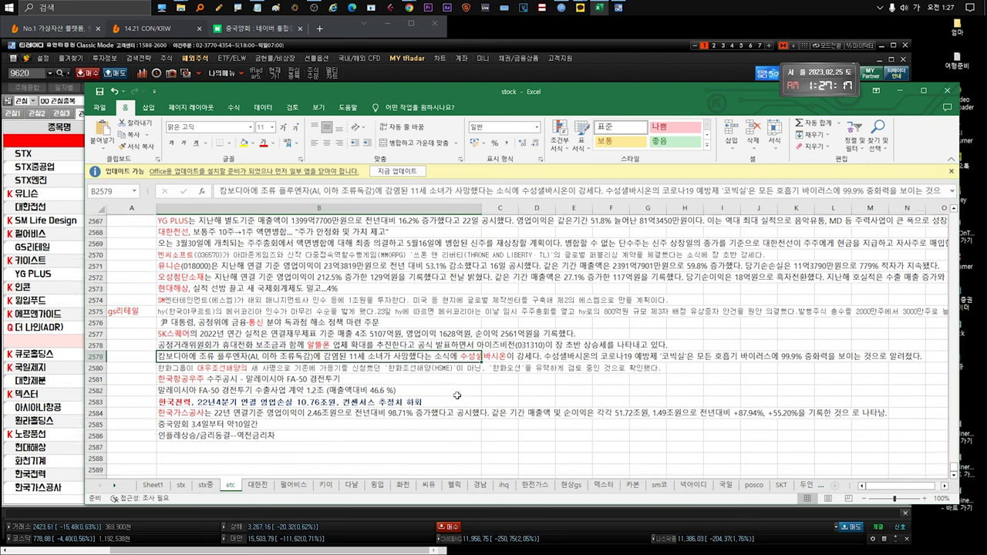
{"action": "double_click", "coordinate": [423, 356]}
{"action": "left_click_drag", "start_coordinate": [424, 356], "coordinate": [542, 356]}
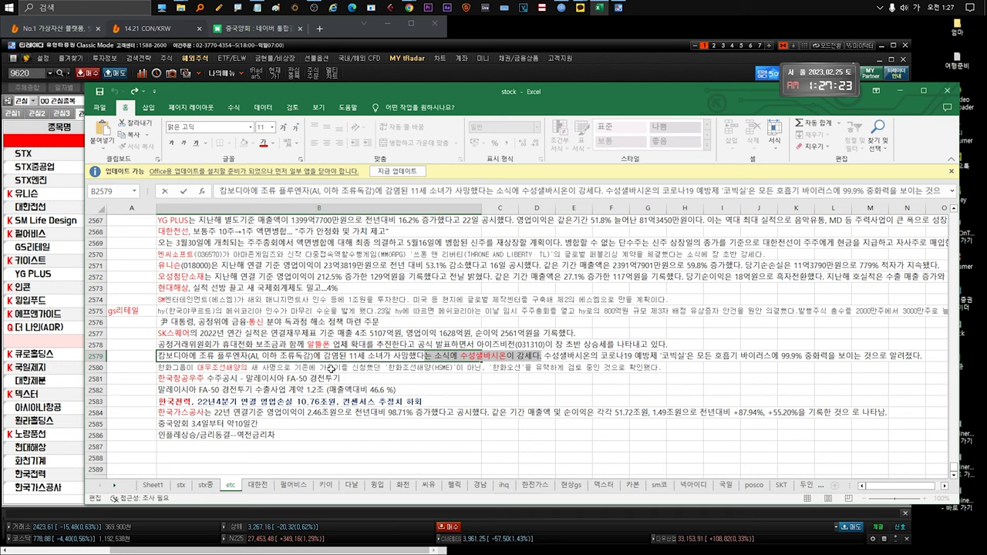
Highlight the 한화오션 name review in the 대우조선해양 note in B2580 and read the 한국항공우주 order headline in B2581
{"action": "left_click", "coordinate": [324, 367]}
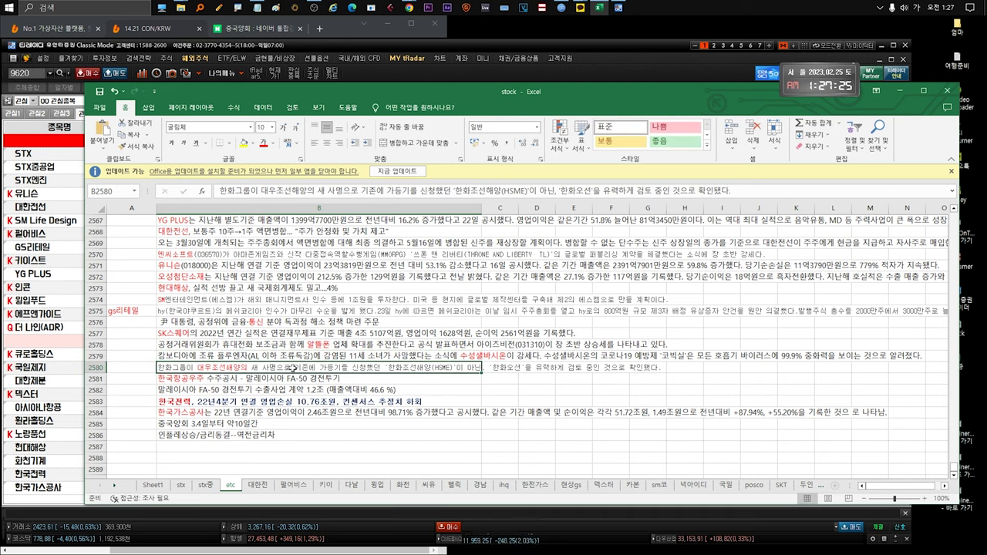
{"action": "left_click_drag", "start_coordinate": [485, 368], "coordinate": [639, 368]}
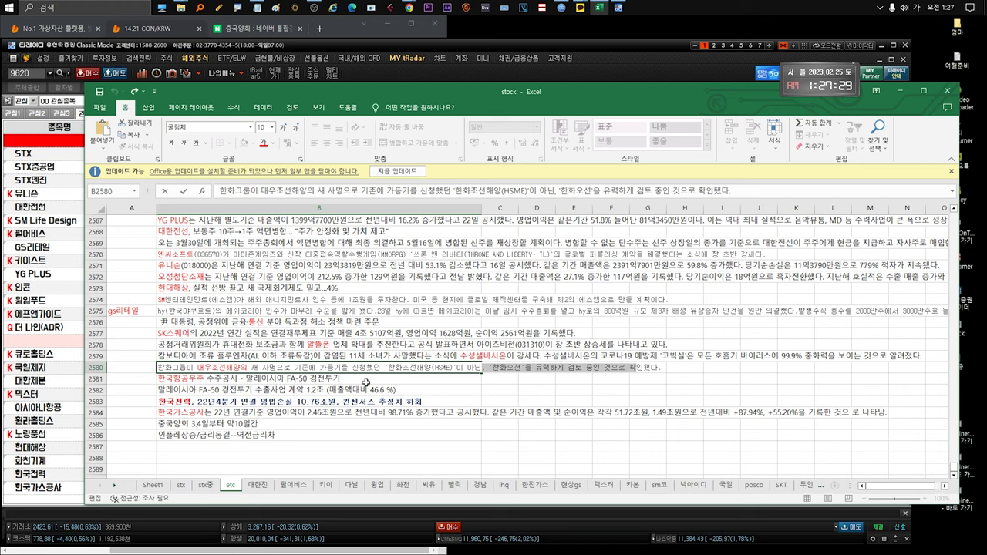
{"action": "left_click", "coordinate": [365, 379]}
{"action": "scroll", "coordinate": [365, 381], "scroll_direction": "down", "scroll_amount": 2}
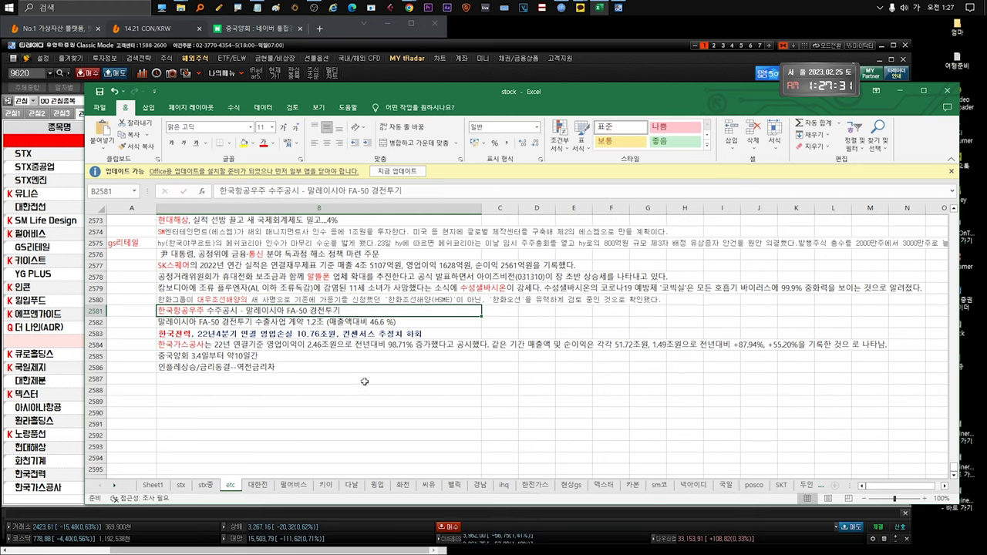
{"action": "left_click", "coordinate": [349, 318]}
{"action": "left_click", "coordinate": [354, 309]}
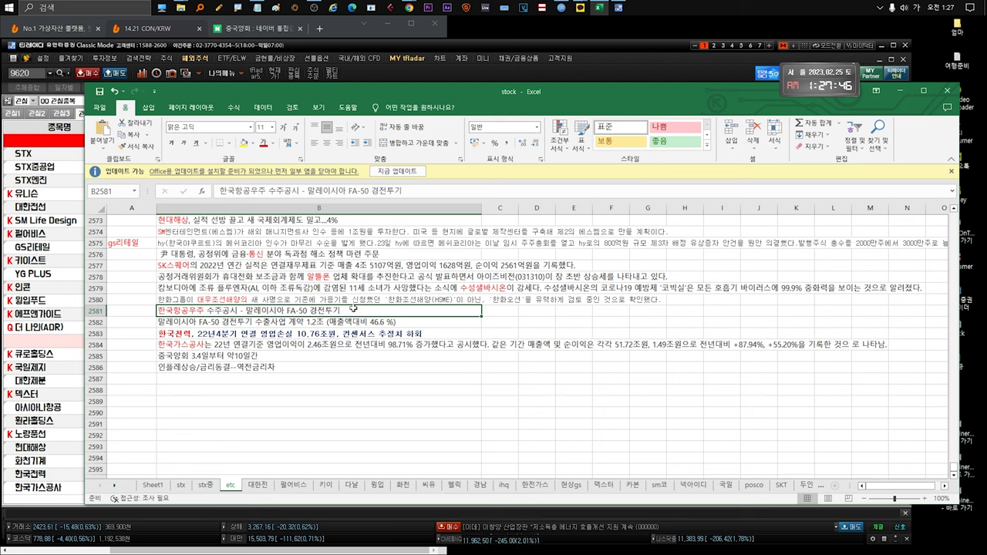
Read the 말레이시아 FA-50 export contract note in B2582 and the 한국전력 fourth-quarter operating loss headline in B2583
{"action": "left_click", "coordinate": [302, 332]}
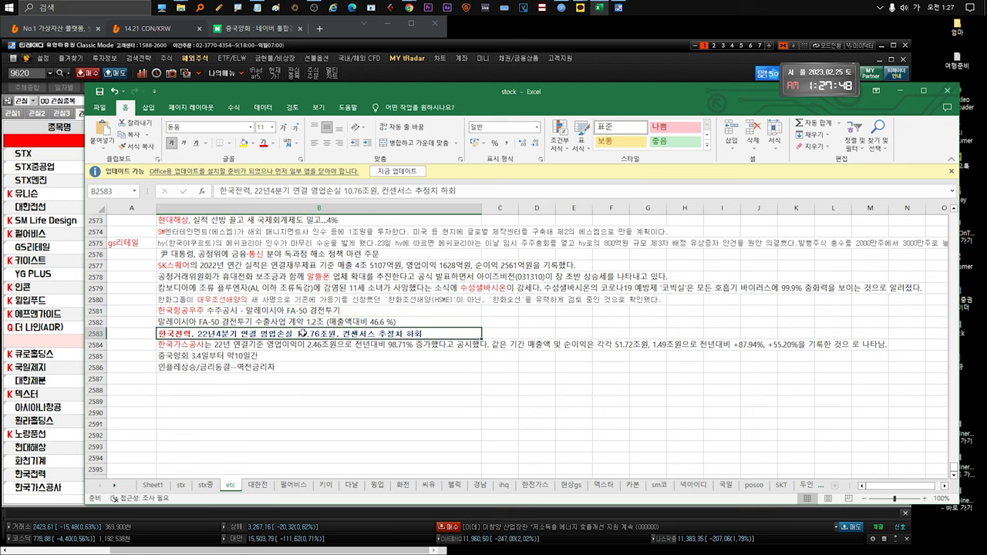
{"action": "left_click", "coordinate": [302, 323]}
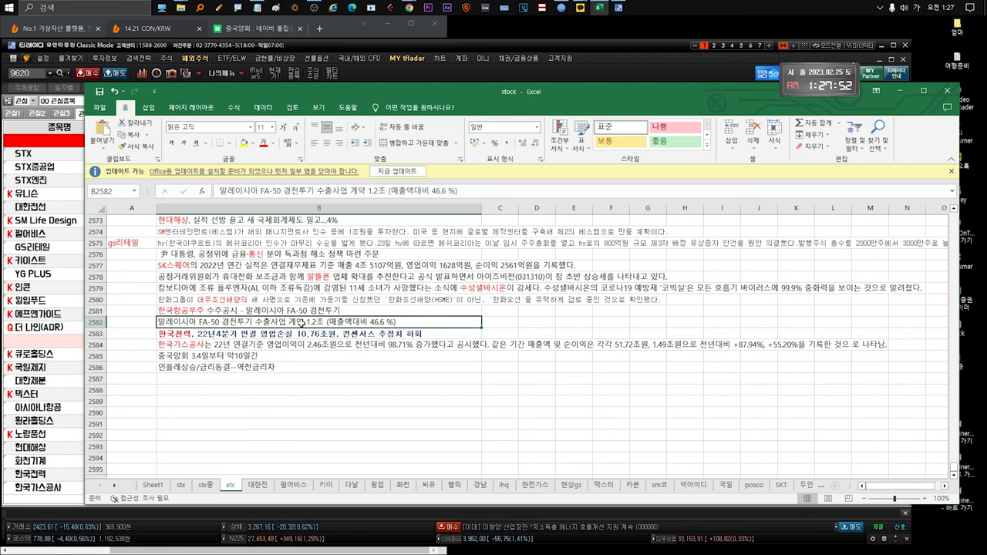
{"action": "left_click", "coordinate": [301, 333]}
{"action": "left_click", "coordinate": [301, 344]}
{"action": "left_click", "coordinate": [301, 333]}
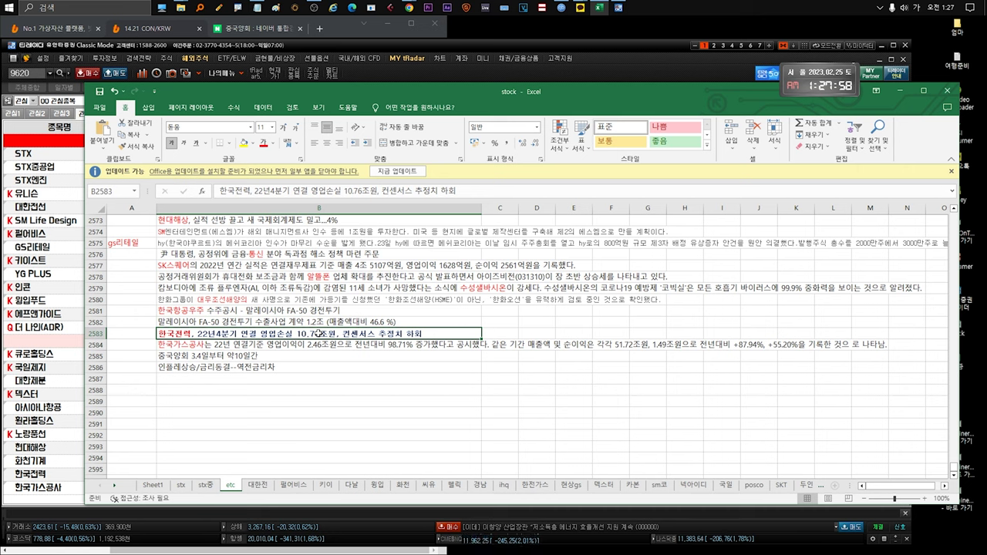
{"action": "double_click", "coordinate": [319, 333]}
{"action": "key", "text": "Return"}
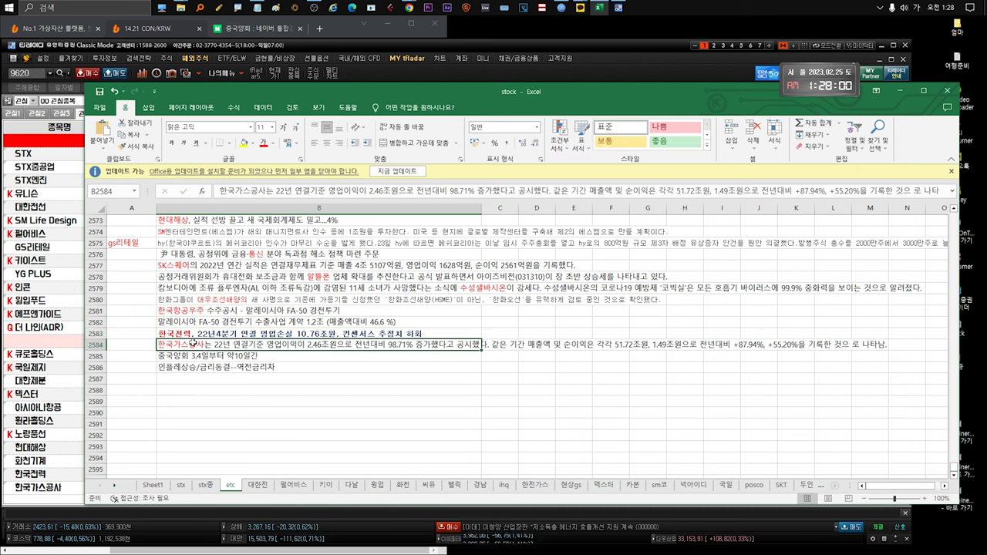
Examine the 한국가스공사 annual results note in B2584, highlighting its operating profit growth and closing net profit figures
{"action": "key", "text": "F2"}
{"action": "left_click_drag", "start_coordinate": [480, 345], "coordinate": [330, 344]}
{"action": "left_click_drag", "start_coordinate": [653, 345], "coordinate": [887, 345]}
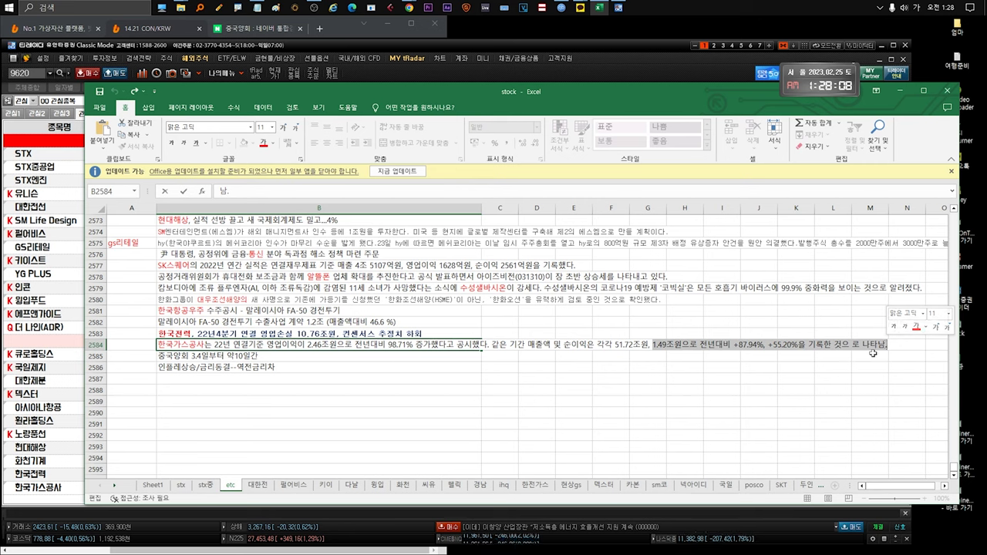
{"action": "key", "text": "Escape"}
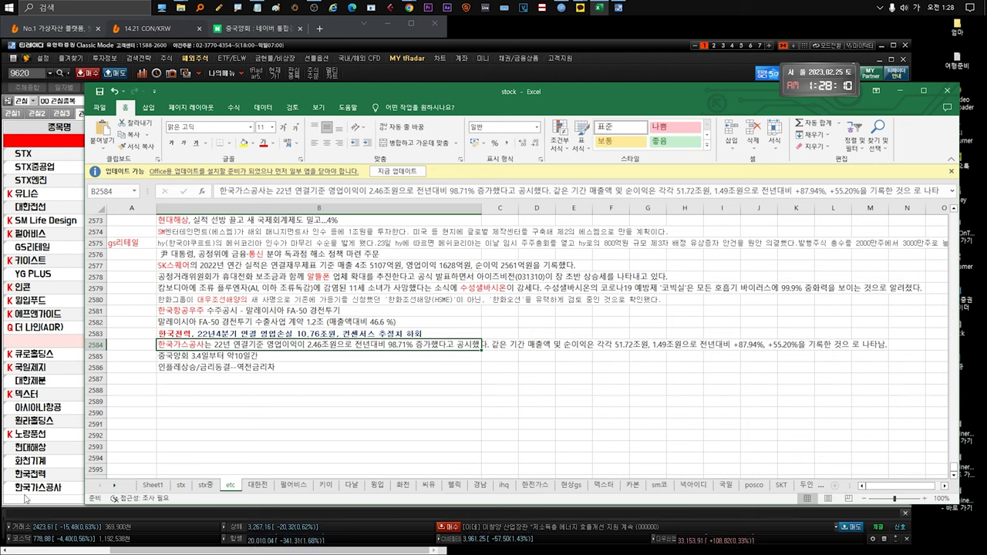
Read the 중국양회 schedule in B2585 and the interest rate note in B2586, highlighting 역전금리차 and the opening inflation words
{"action": "left_click", "coordinate": [236, 358]}
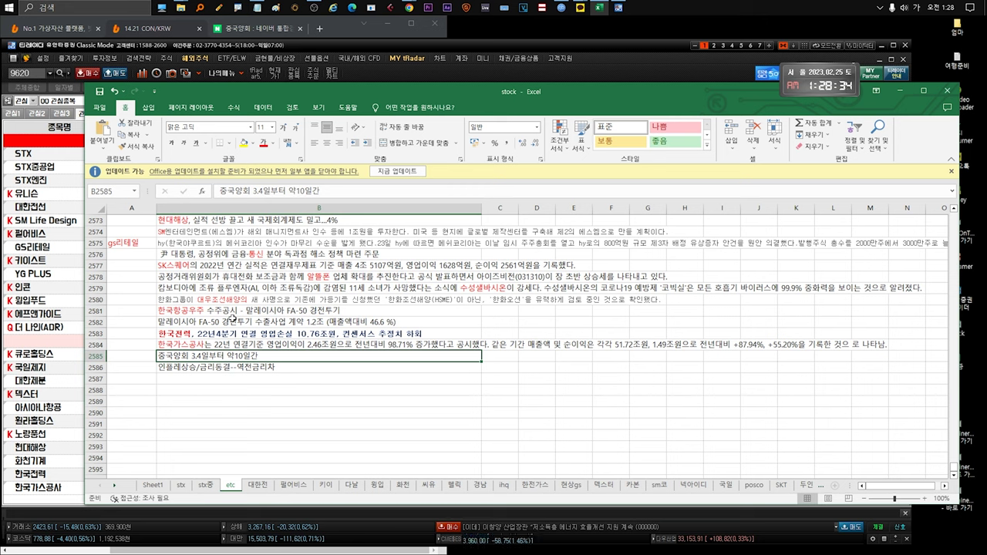
{"action": "left_click", "coordinate": [215, 368]}
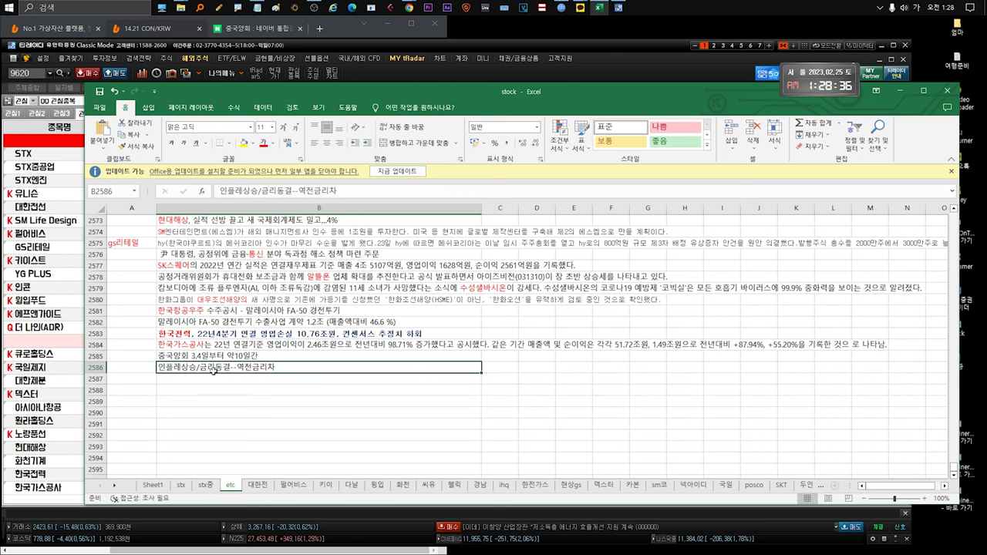
{"action": "double_click", "coordinate": [232, 368]}
{"action": "left_click_drag", "start_coordinate": [231, 368], "coordinate": [312, 369]}
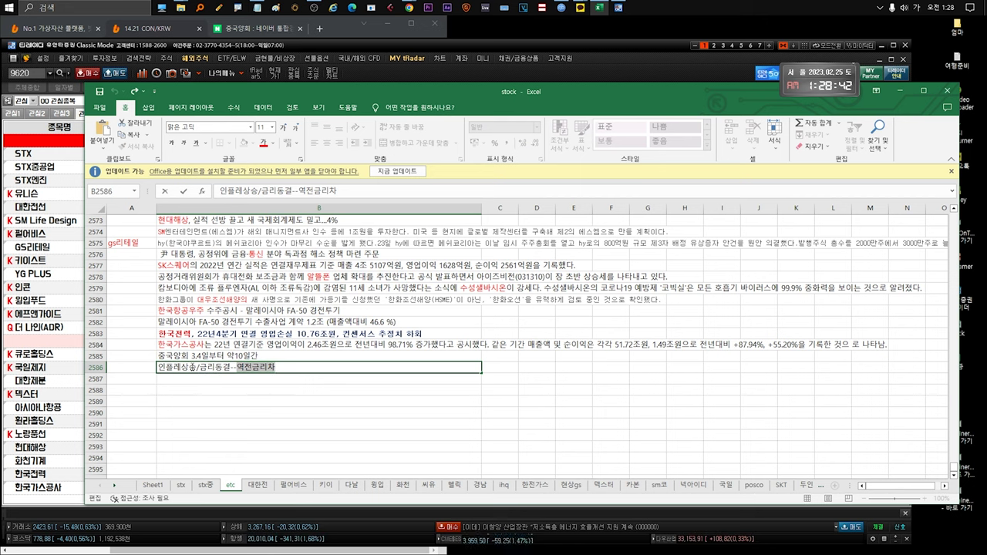
{"action": "left_click_drag", "start_coordinate": [193, 368], "coordinate": [154, 368]}
{"action": "key", "text": "Escape"}
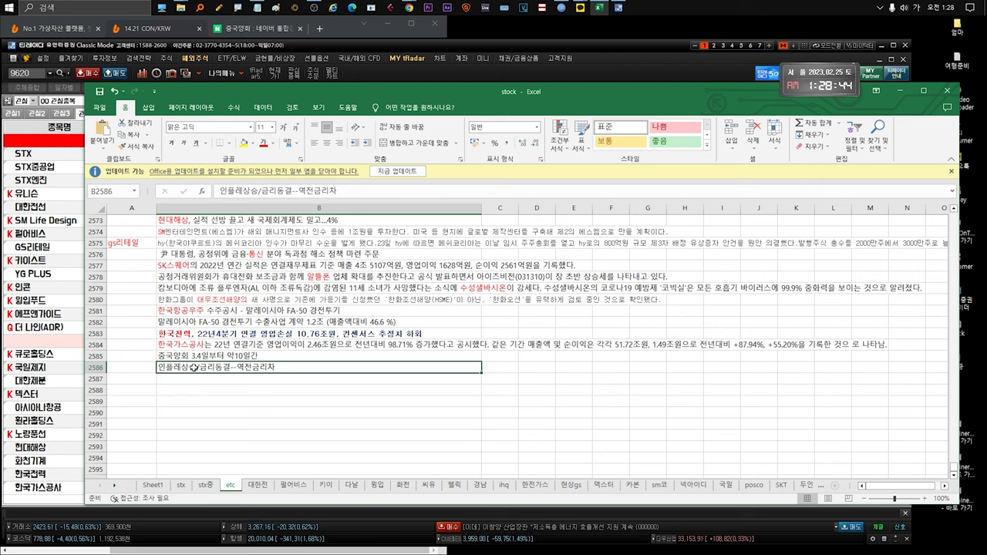
Highlight 인플레상승 and the closing words 금리동결--역전금리차 in the B2586 interest rate note
{"action": "double_click", "coordinate": [195, 368]}
{"action": "left_click_drag", "start_coordinate": [195, 368], "coordinate": [157, 368]}
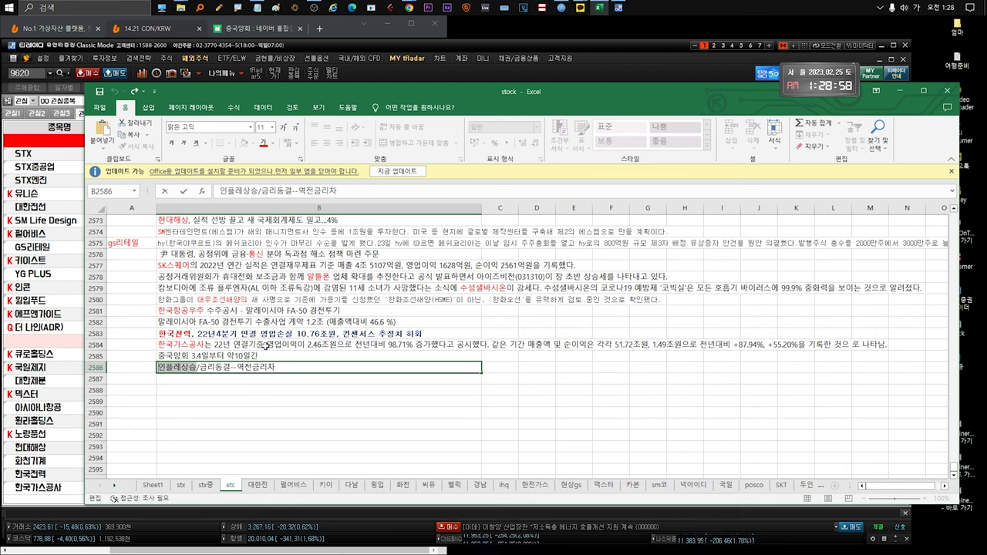
{"action": "left_click", "coordinate": [193, 376]}
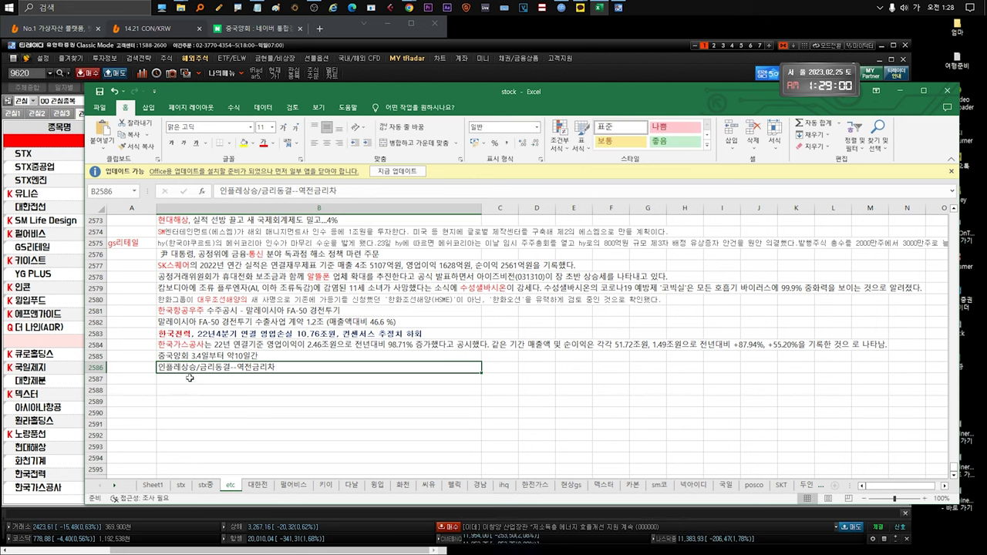
{"action": "double_click", "coordinate": [189, 367]}
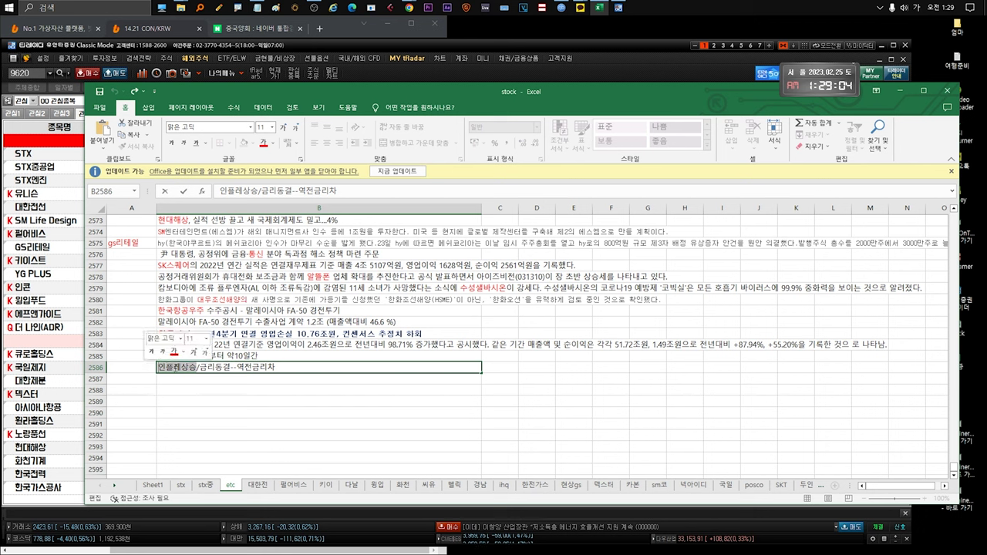
{"action": "left_click_drag", "start_coordinate": [230, 370], "coordinate": [276, 369]}
{"action": "left_click", "coordinate": [201, 370]}
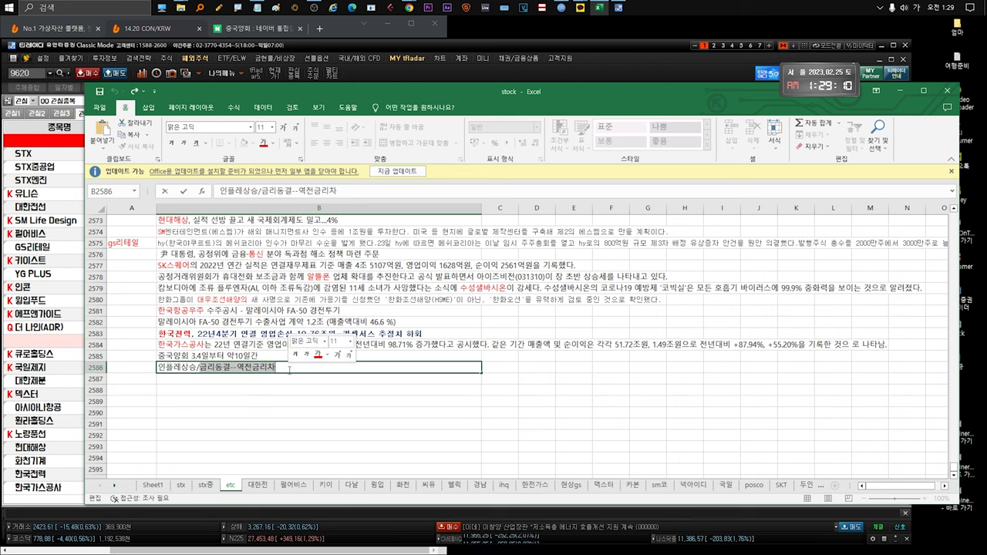
Open the stx sheet and check the STX row in the 티레이더 watchlist before returning to the stock workbook
{"action": "left_click", "coordinate": [181, 485]}
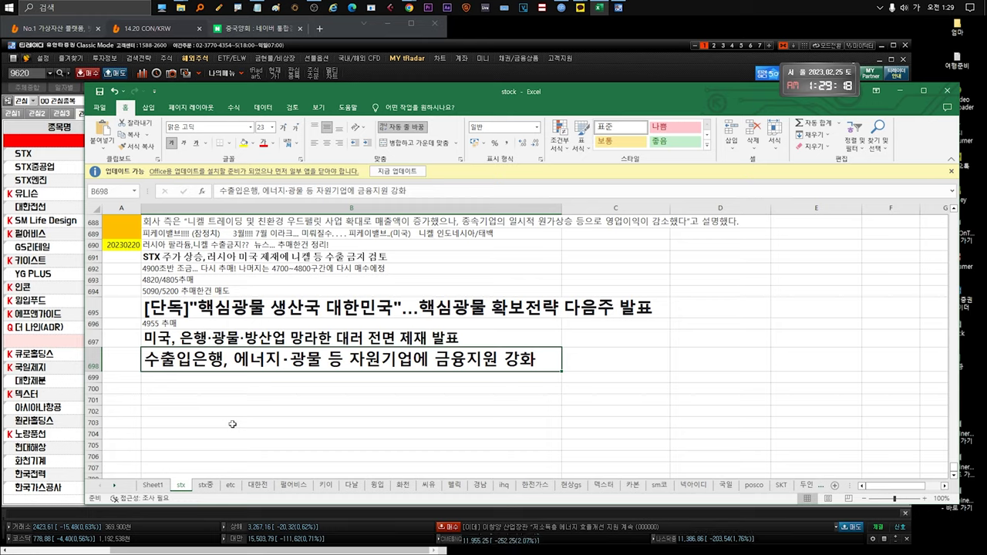
{"action": "scroll", "coordinate": [233, 424], "scroll_direction": "up", "scroll_amount": 1}
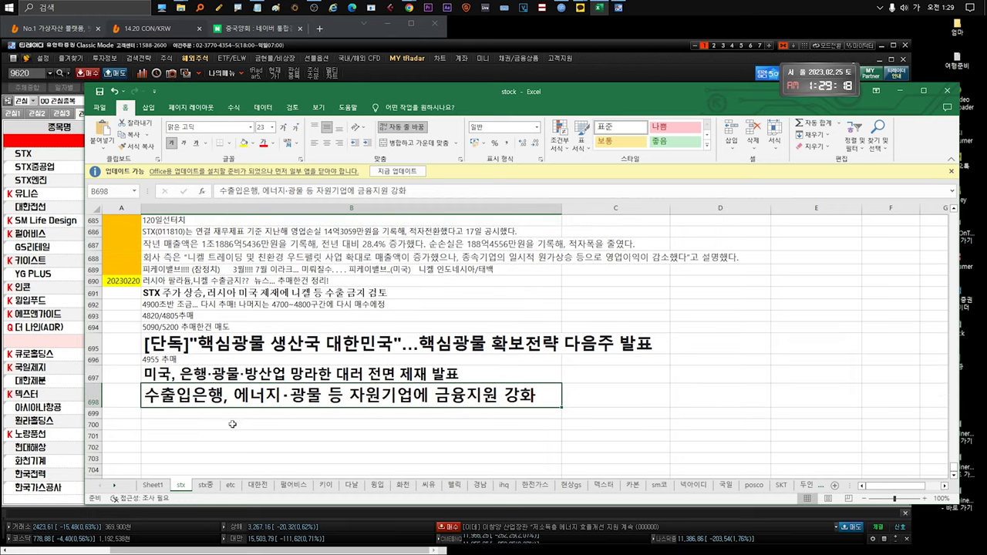
{"action": "left_click", "coordinate": [54, 160]}
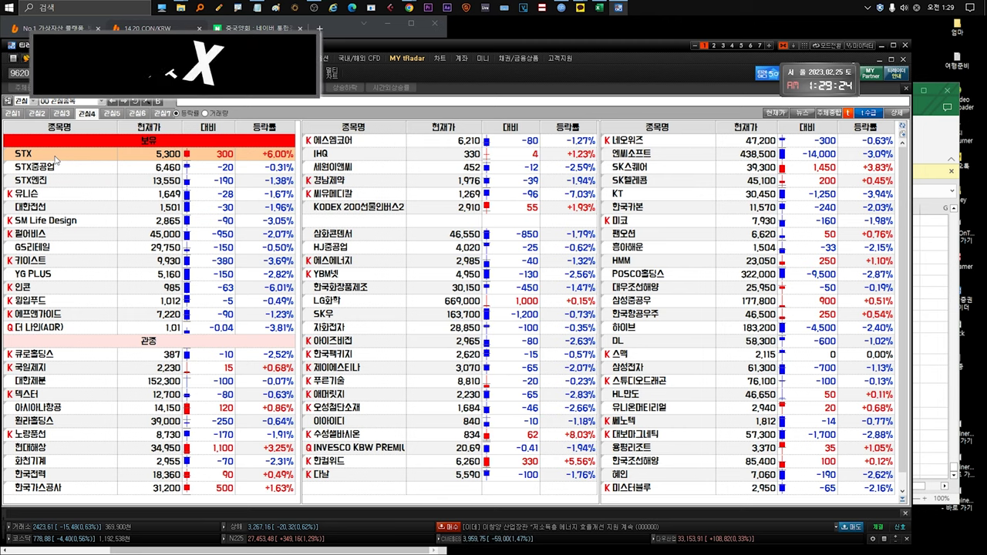
{"action": "left_click", "coordinate": [922, 143]}
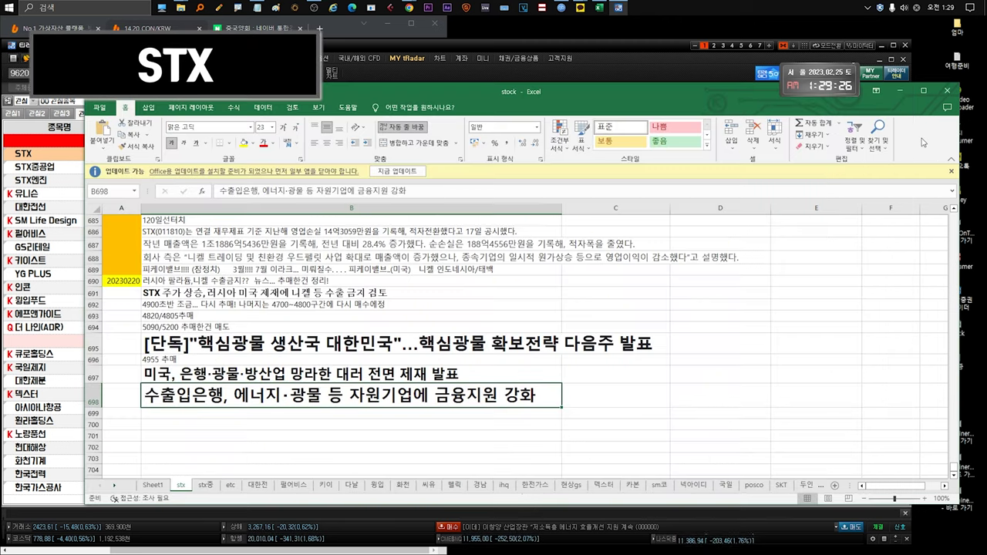
Highlight the 러시아 팔라듐,니켈 수출금지 words and the 뉴스... 추매한건 정리! remark in B690
{"action": "left_click", "coordinate": [188, 284]}
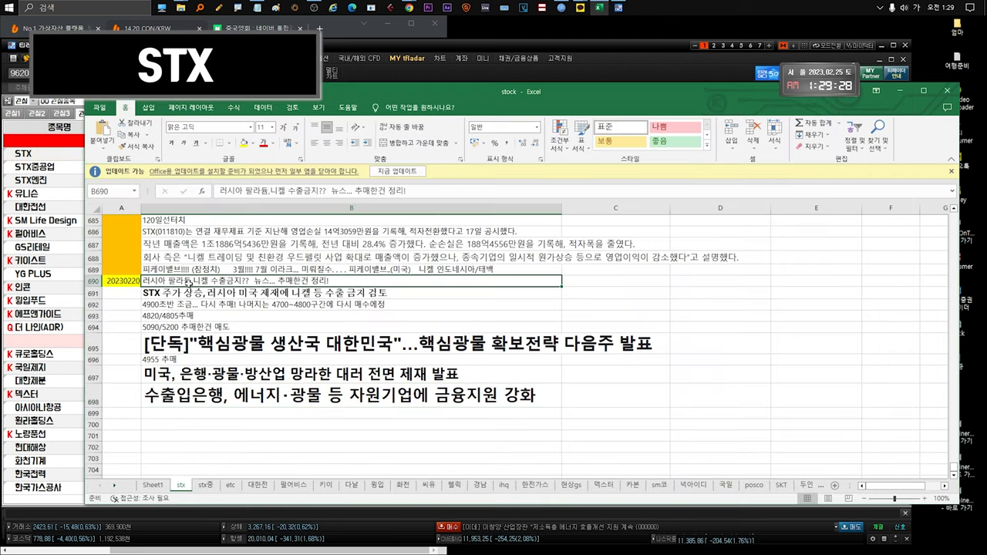
{"action": "key", "text": "F2"}
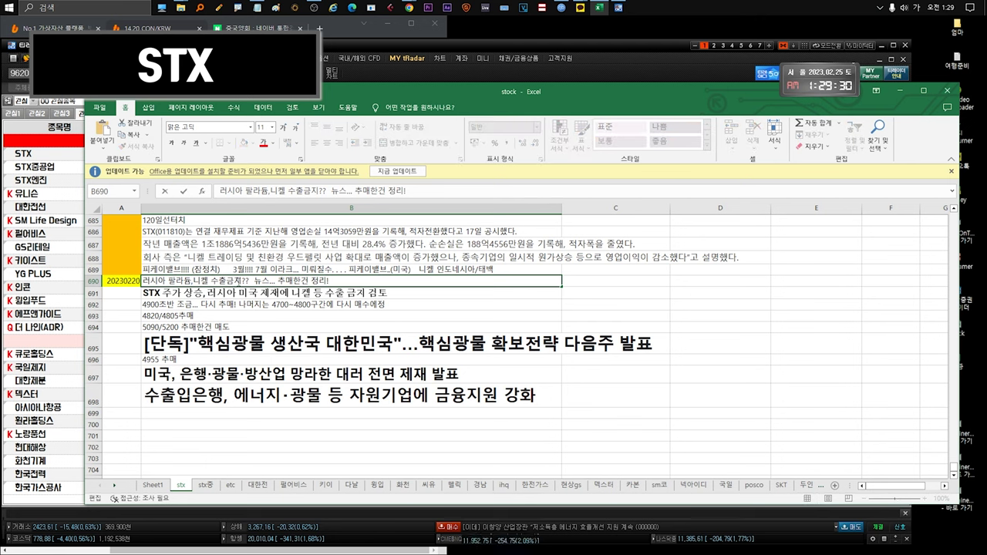
{"action": "left_click_drag", "start_coordinate": [241, 282], "coordinate": [143, 281]}
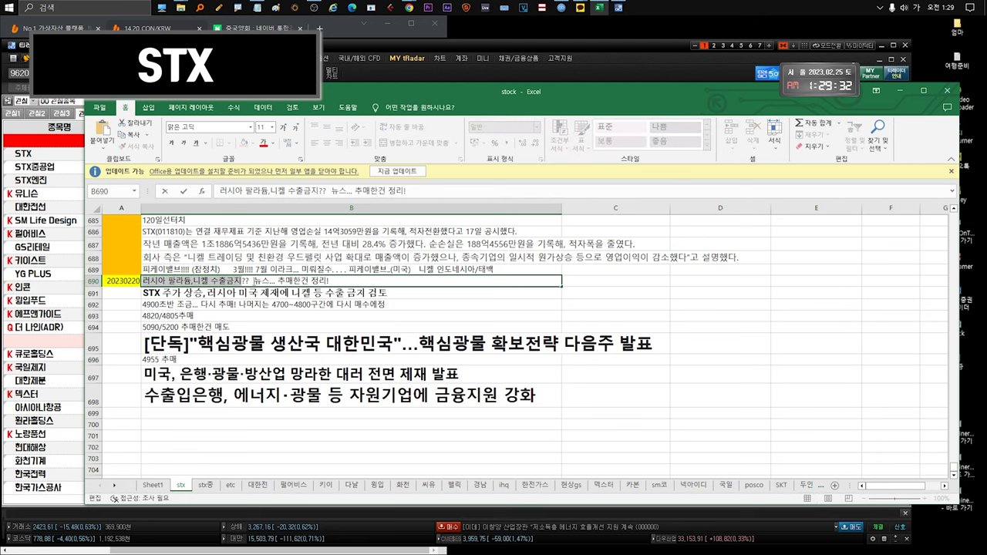
{"action": "left_click_drag", "start_coordinate": [253, 282], "coordinate": [349, 282]}
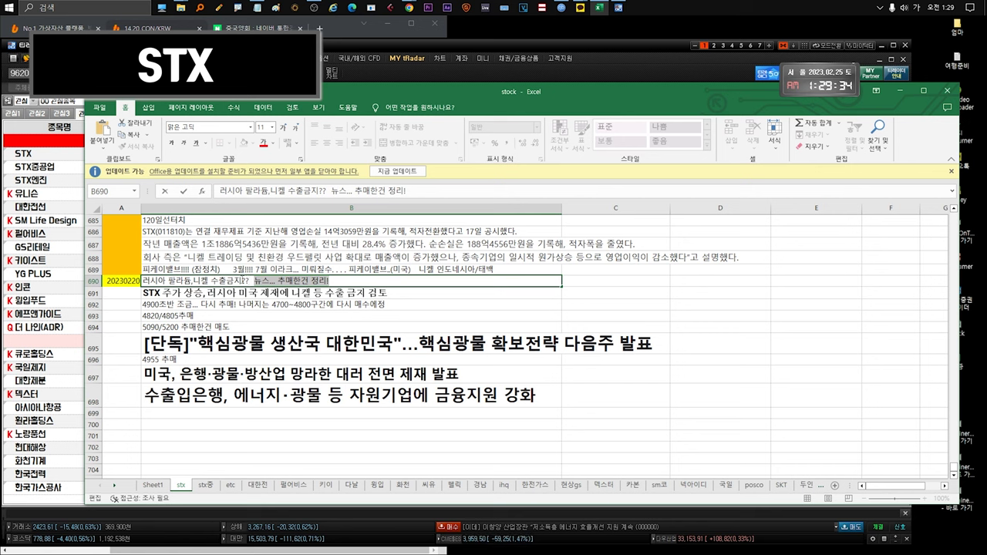
Inspect the STX daily candle for 23/02/21 in 티레이더 and read the nickel export ban headline in B691 of the workbook
{"action": "left_click", "coordinate": [49, 157]}
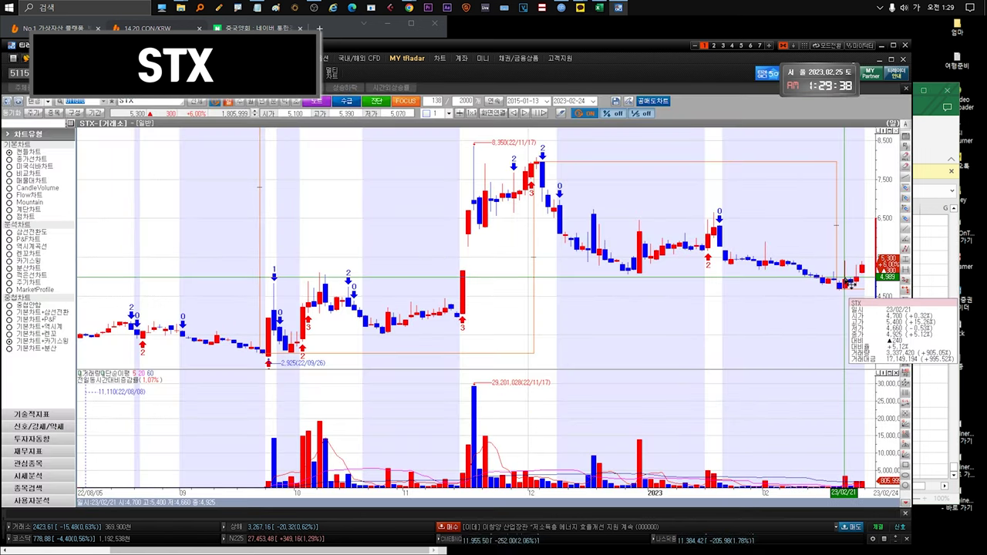
{"action": "left_click", "coordinate": [922, 145]}
{"action": "left_click", "coordinate": [199, 292]}
{"action": "double_click", "coordinate": [172, 289]}
{"action": "scroll", "coordinate": [321, 424], "scroll_direction": "down", "scroll_amount": 13}
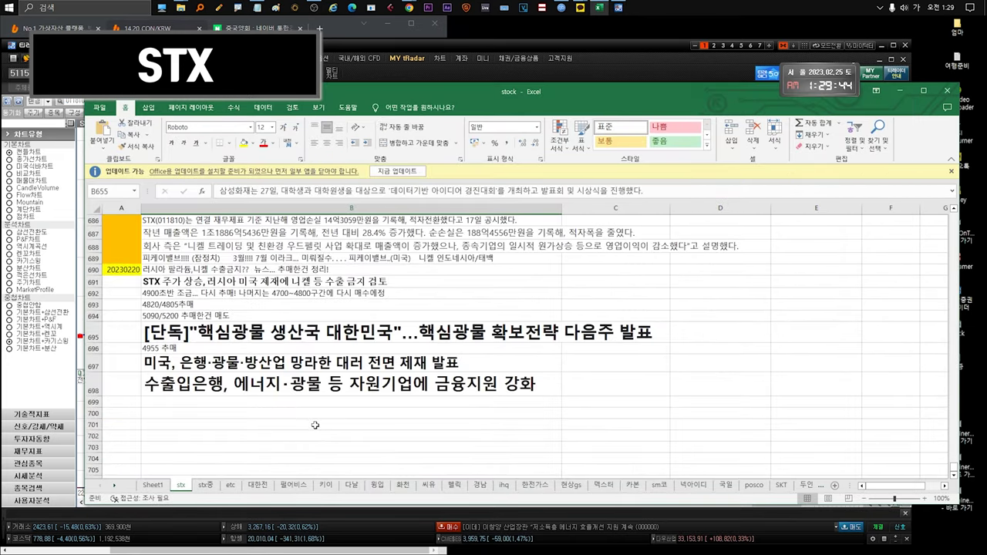
{"action": "scroll", "coordinate": [316, 417], "scroll_direction": "up", "scroll_amount": 2}
{"action": "double_click", "coordinate": [378, 350]}
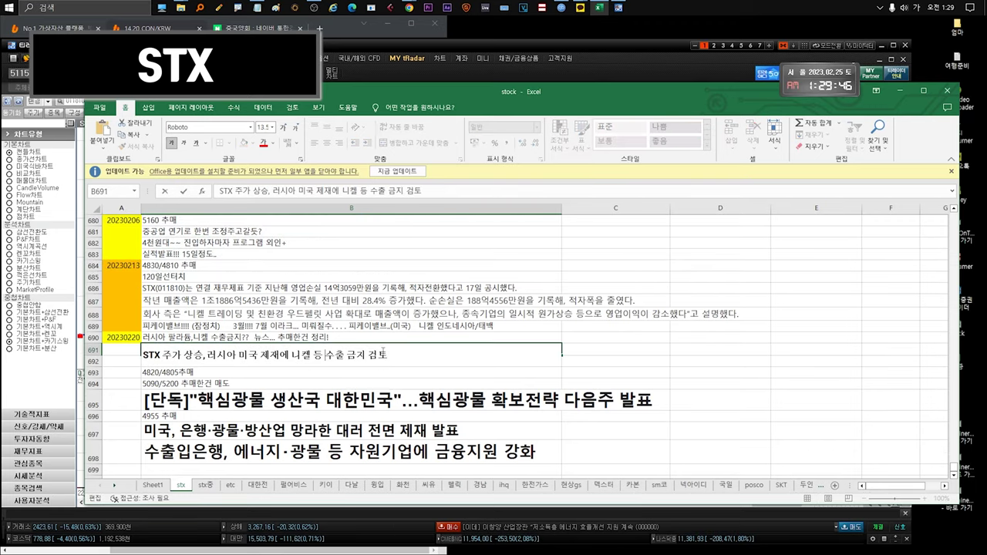
{"action": "key", "text": "Escape"}
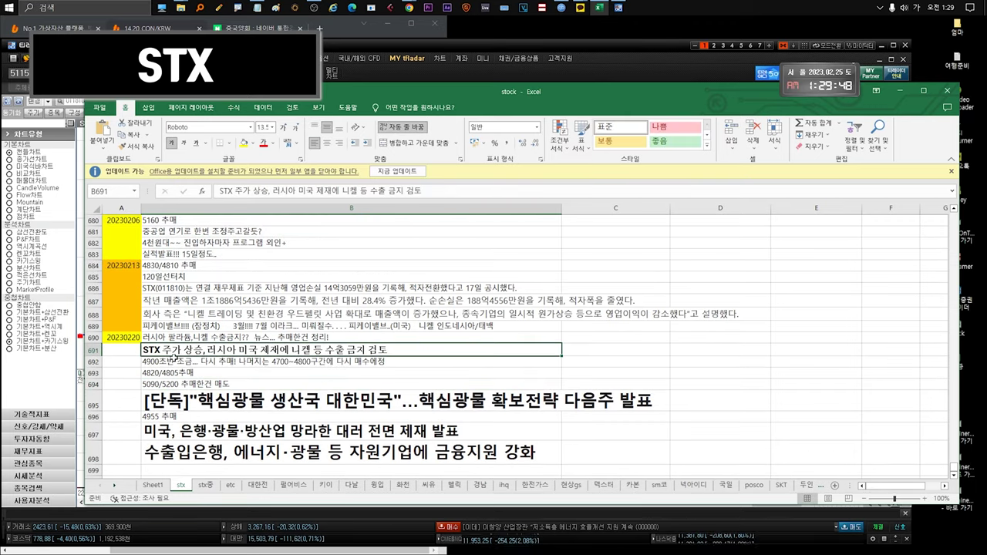
Compare the B692 re-buy note with the 23/02/21 candle in 티레이더, highlighting the note's plan to buy again at 4700~4800
{"action": "left_click", "coordinate": [277, 334]}
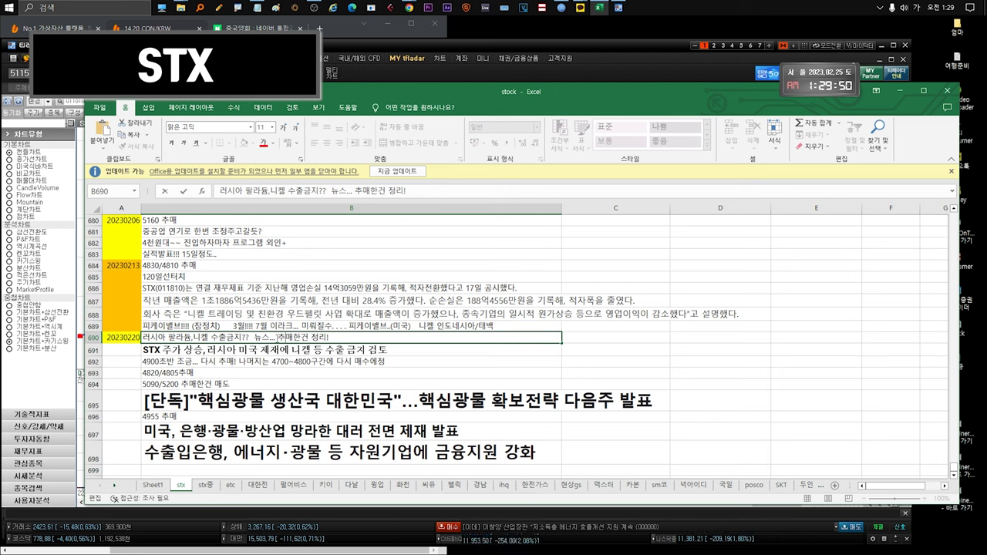
{"action": "left_click", "coordinate": [196, 361]}
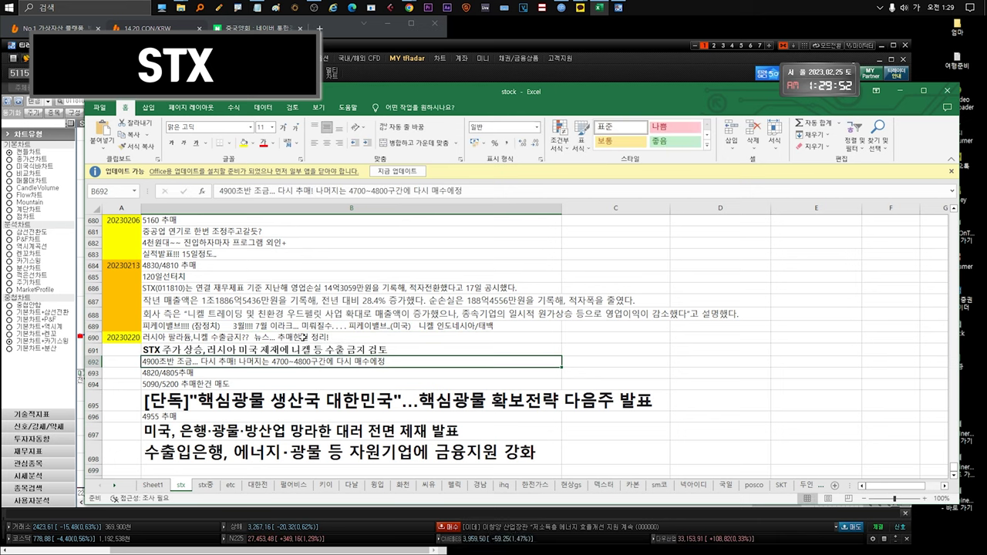
{"action": "left_click", "coordinate": [495, 44]}
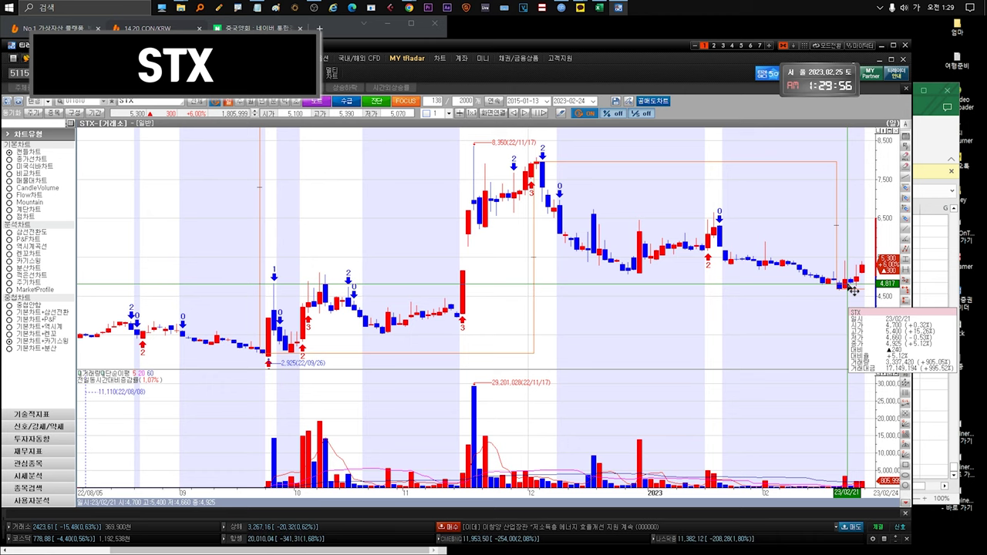
{"action": "left_click", "coordinate": [935, 143]}
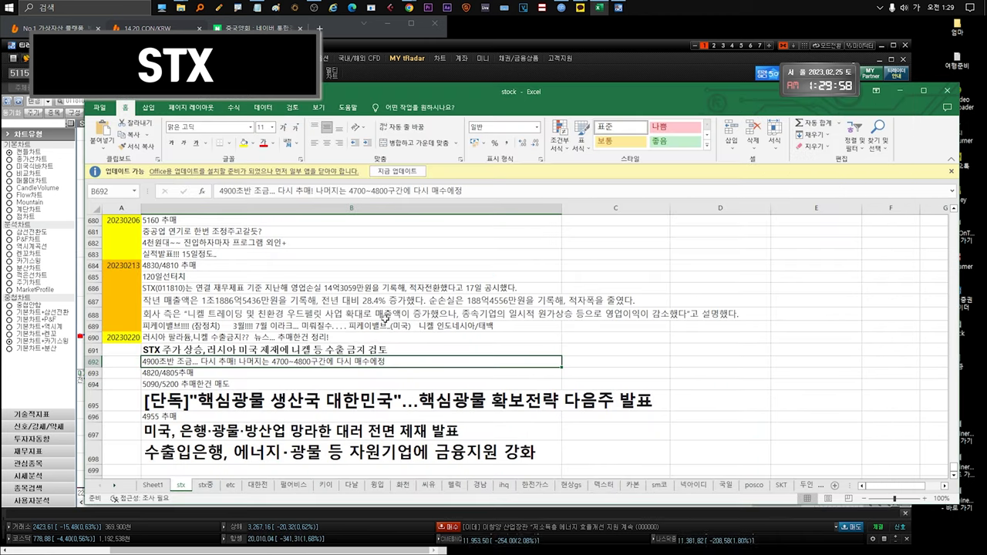
{"action": "double_click", "coordinate": [157, 362]}
{"action": "left_click_drag", "start_coordinate": [146, 361], "coordinate": [179, 362]}
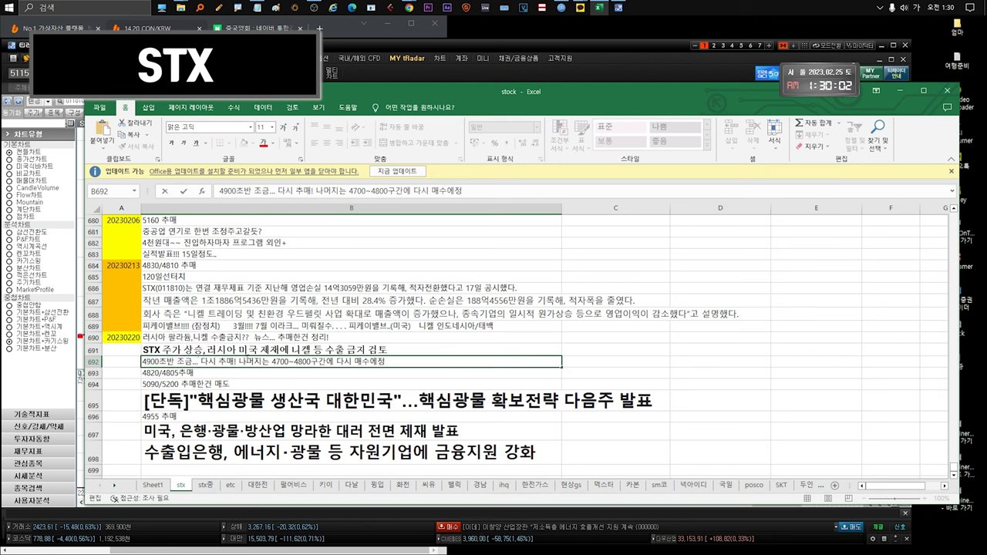
{"action": "key", "text": "shift+End"}
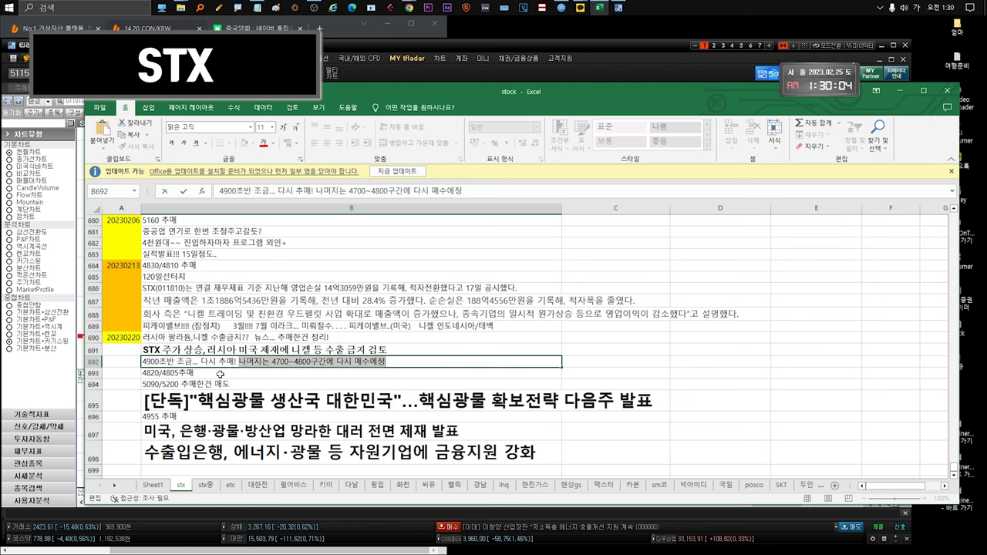
Read the 4820/4805추매 note in B693 and highlight the 핵심광물 strategy headline in B695
{"action": "left_click", "coordinate": [178, 373]}
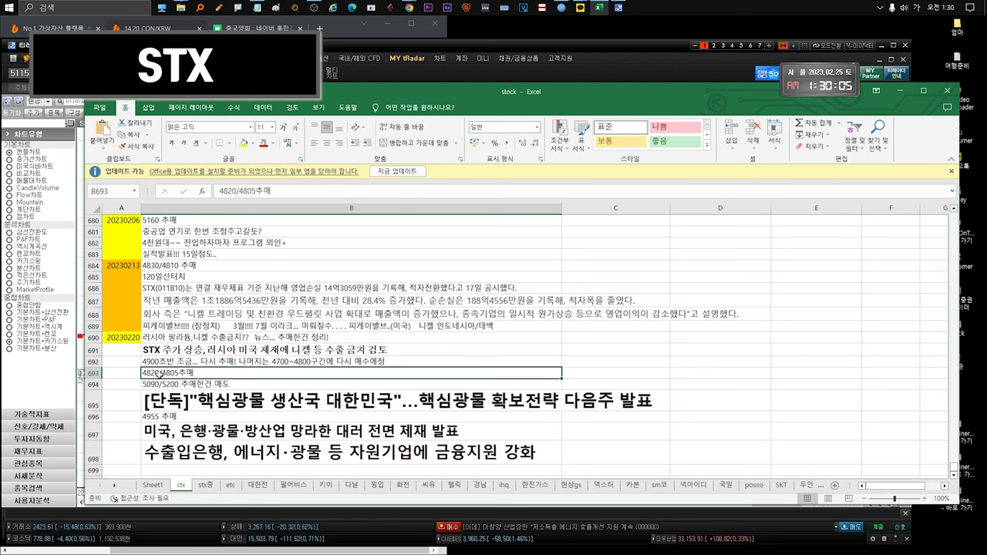
{"action": "double_click", "coordinate": [202, 373]}
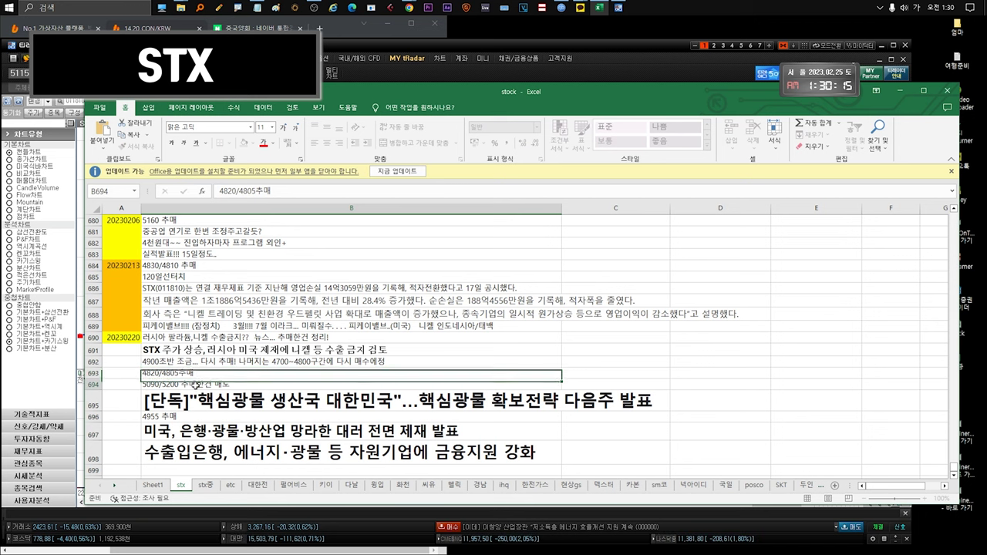
{"action": "key", "text": "Return"}
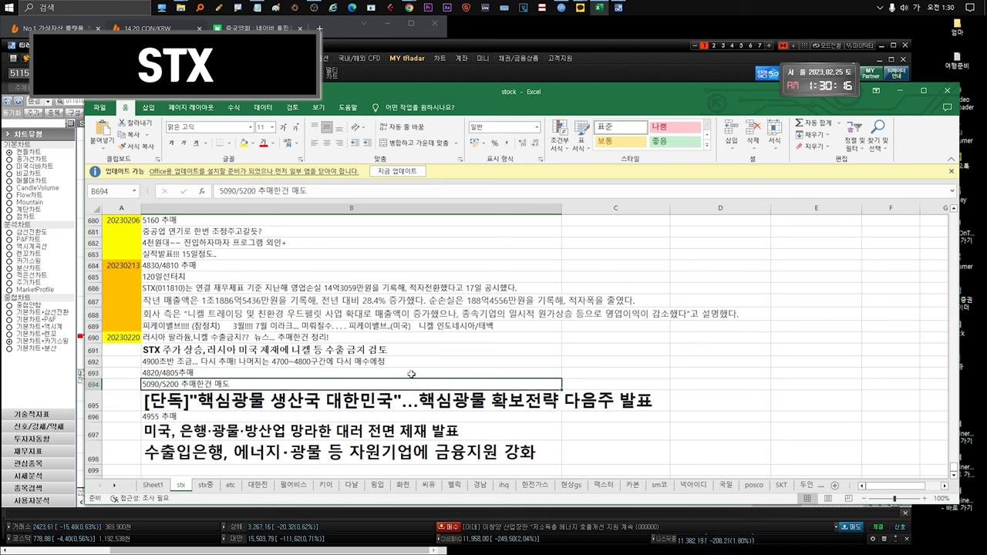
{"action": "left_click", "coordinate": [339, 404]}
{"action": "left_click_drag", "start_coordinate": [198, 400], "coordinate": [682, 398]}
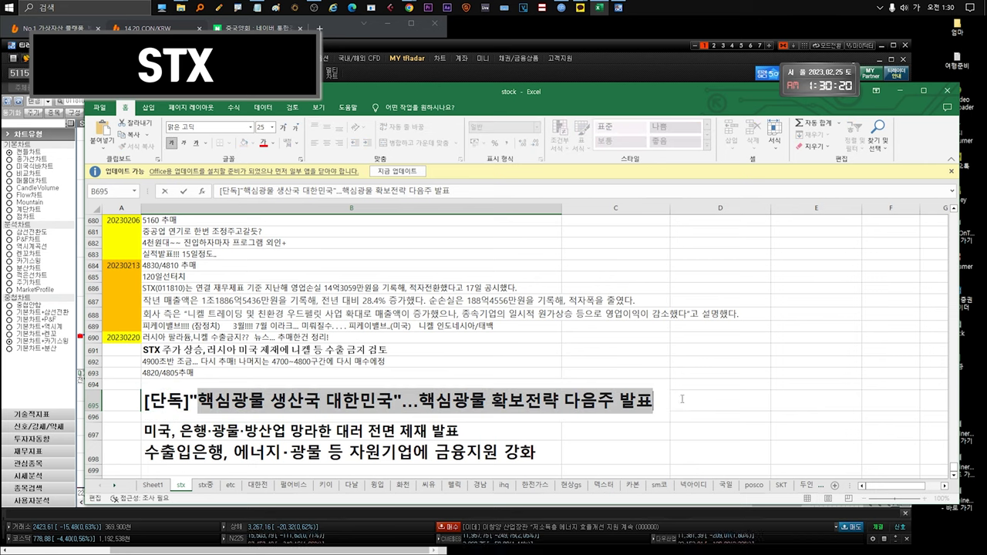
{"action": "key", "text": "Escape"}
Compare the 5090/5200 sell note in B694 with the STX candle for 23/02/23 on the 티레이더 chart
{"action": "left_click", "coordinate": [250, 383]}
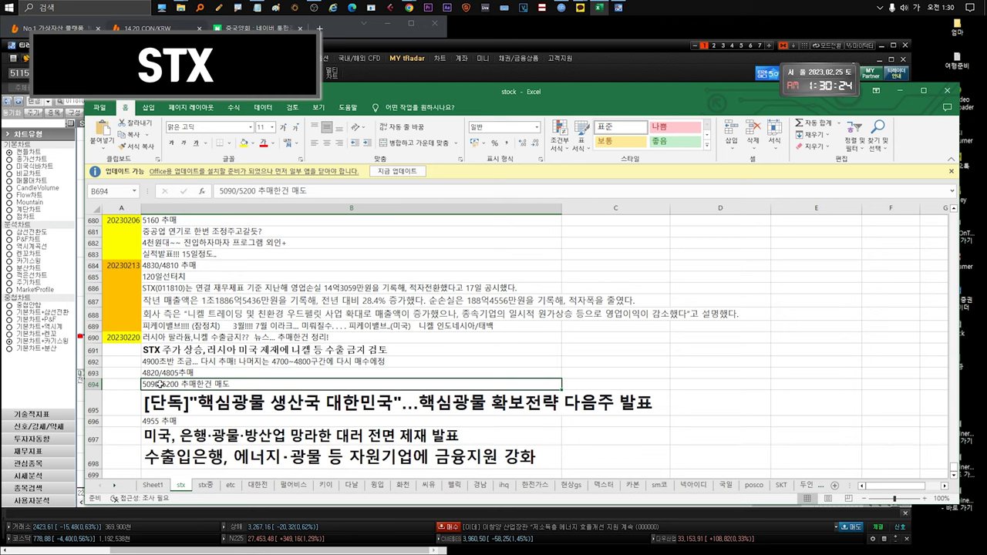
{"action": "left_click", "coordinate": [702, 50]}
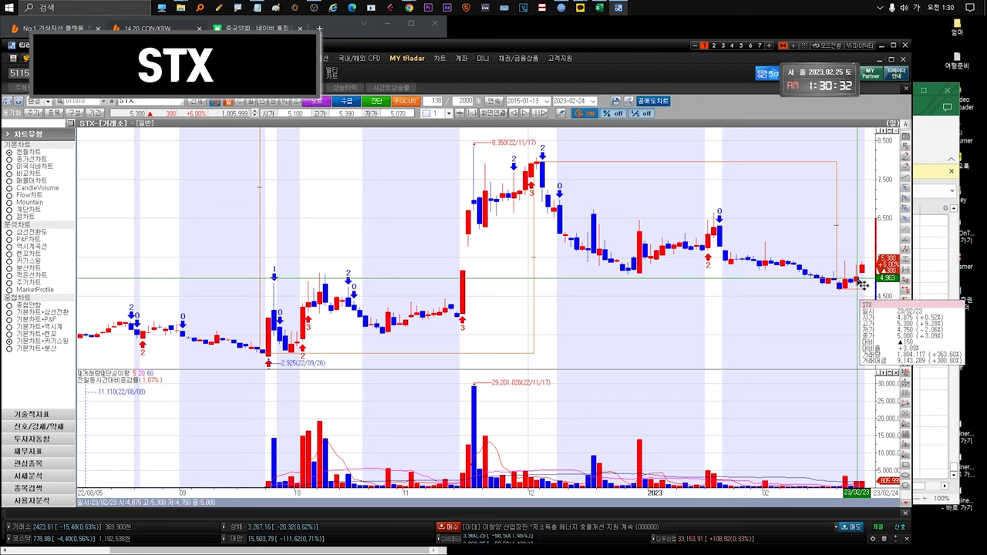
{"action": "left_click", "coordinate": [936, 130]}
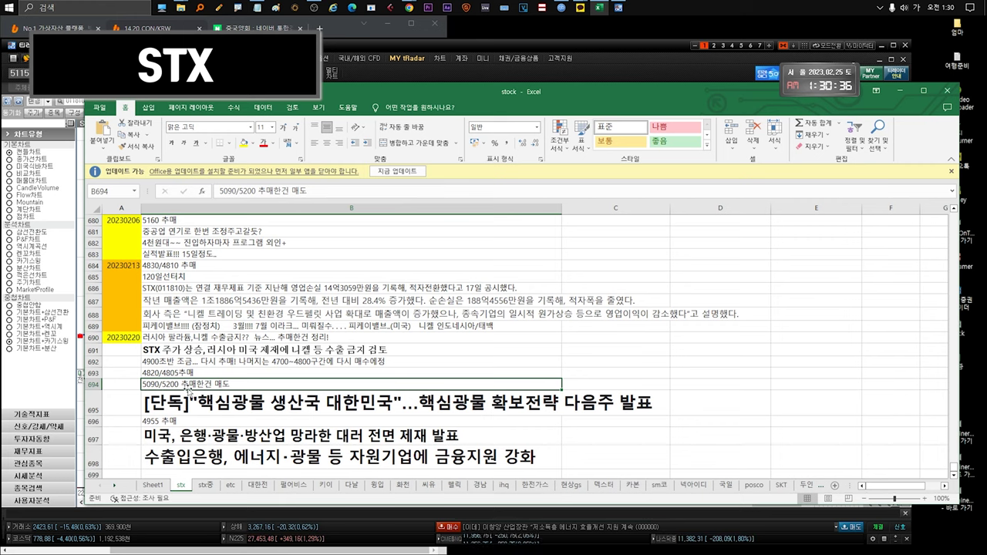
Read the 4955 추매 note in B696 and inspect the STX candle for 23/02/24 on the 티레이더 chart
{"action": "scroll", "coordinate": [189, 392], "scroll_direction": "down", "scroll_amount": 1}
{"action": "left_click", "coordinate": [166, 389]}
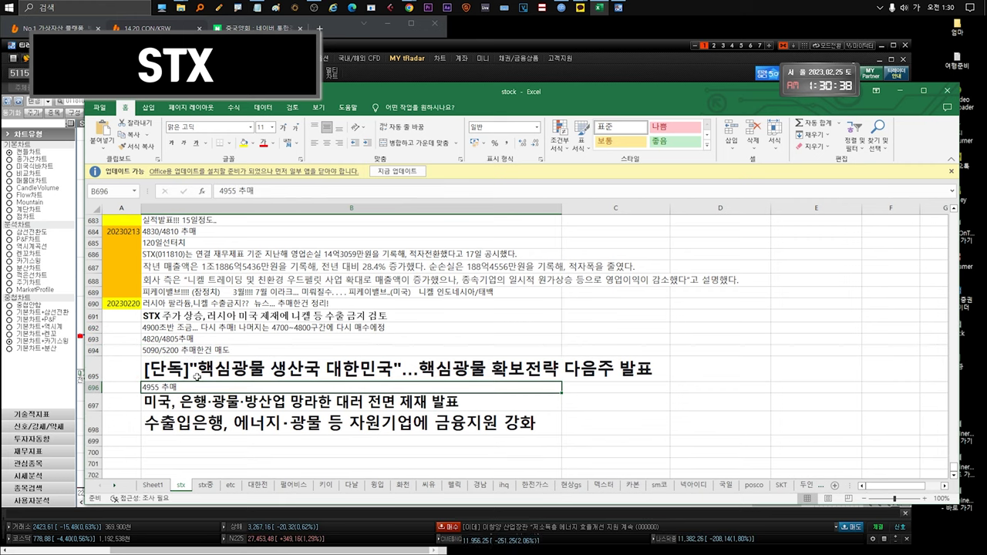
{"action": "left_click", "coordinate": [188, 377]}
{"action": "left_click", "coordinate": [188, 388]}
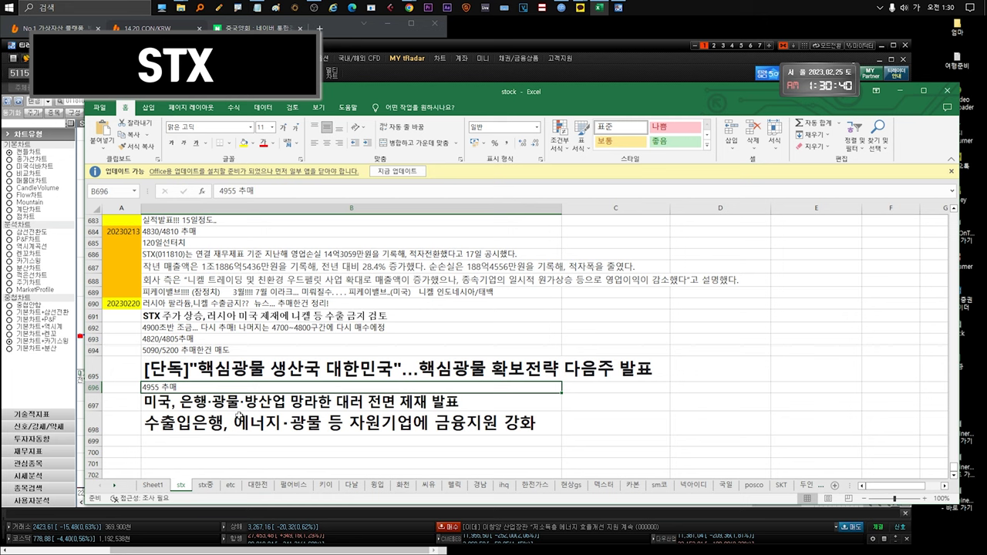
{"action": "left_click", "coordinate": [600, 70]}
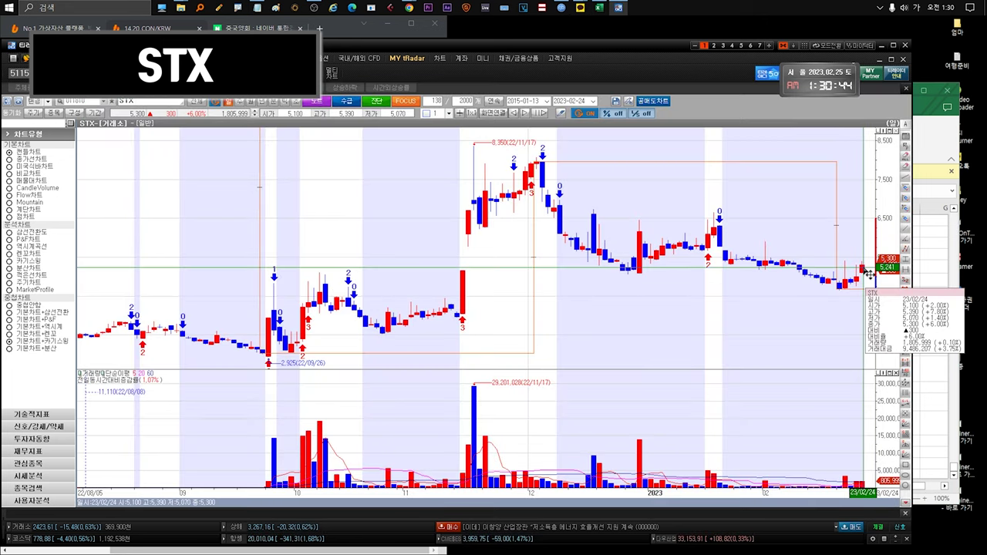
{"action": "left_click", "coordinate": [930, 143]}
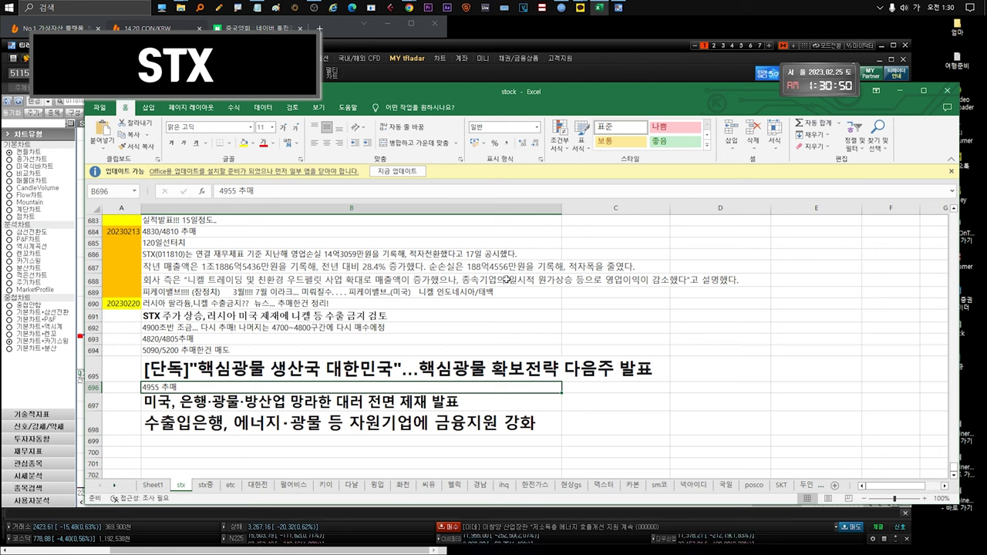
Highlight the whole 수출입은행 resource company financing headline in B698
{"action": "double_click", "coordinate": [337, 421]}
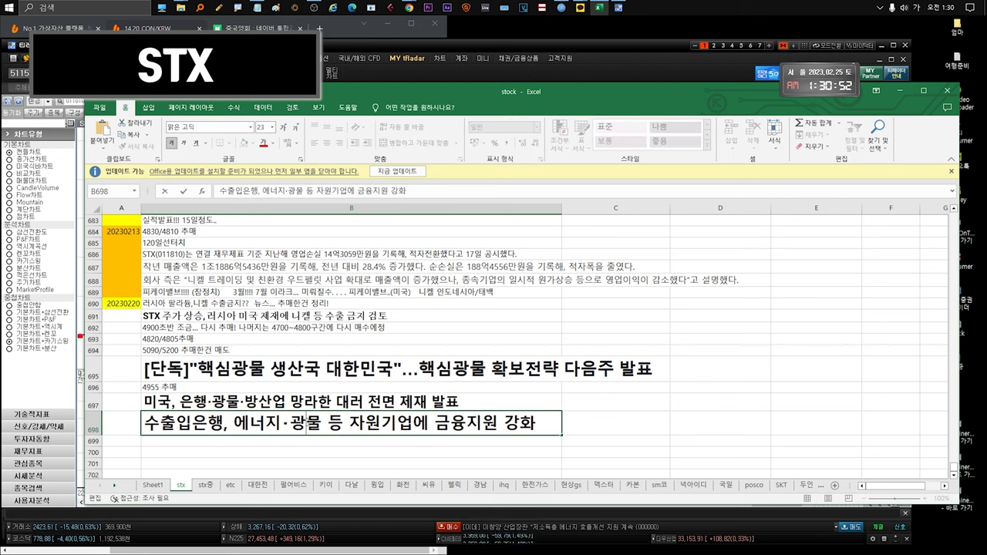
{"action": "left_click_drag", "start_coordinate": [538, 425], "coordinate": [142, 424]}
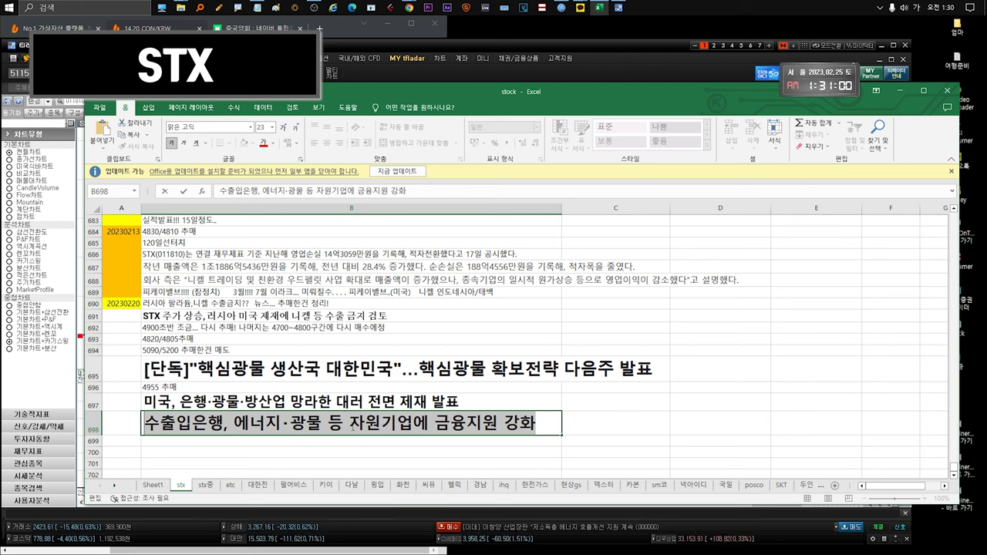
Highlight 금융지원 in the B698 headline, and 광물 and 대러 전면 제재 발표 in the B697 headline
{"action": "left_click", "coordinate": [399, 423]}
{"action": "left_click_drag", "start_coordinate": [436, 423], "coordinate": [499, 424]}
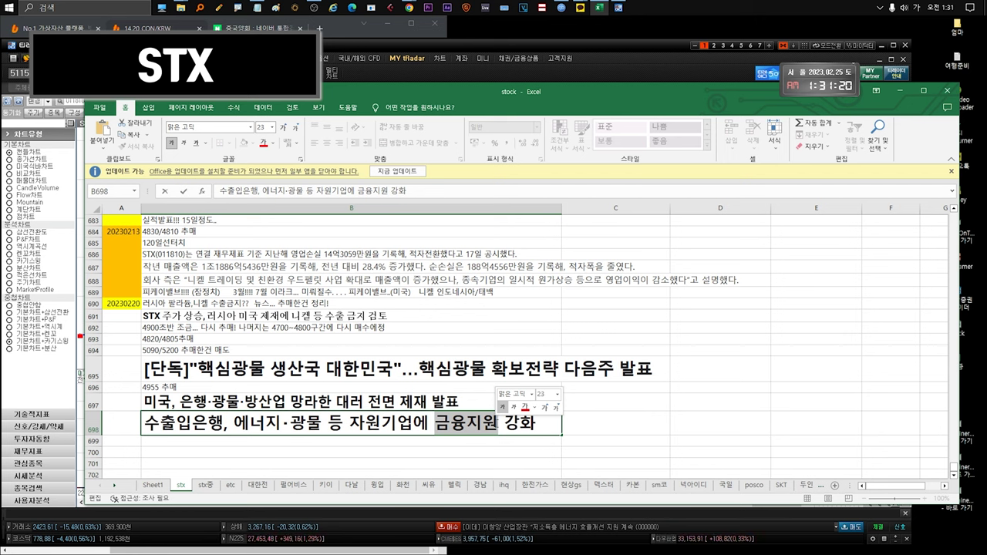
{"action": "left_click", "coordinate": [210, 402]}
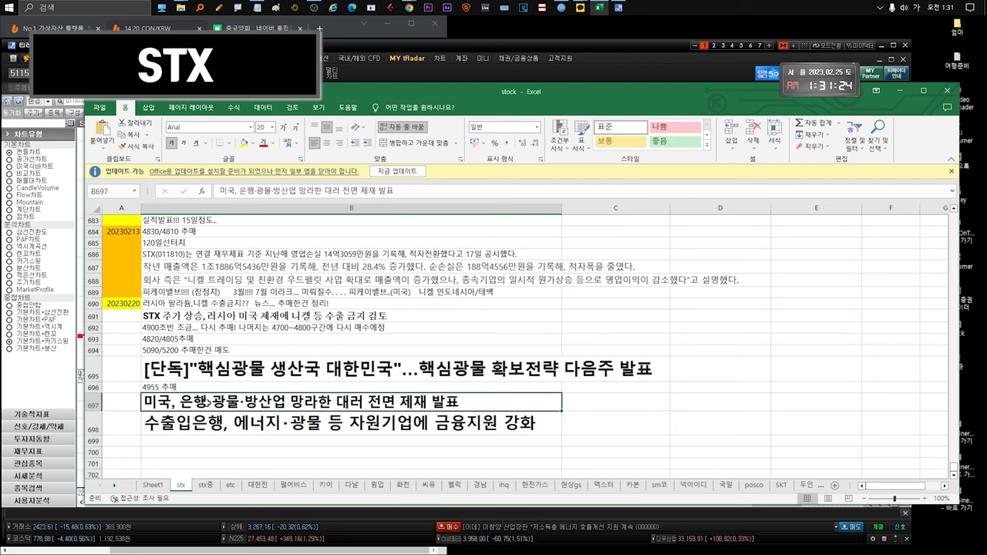
{"action": "double_click", "coordinate": [210, 402]}
{"action": "left_click_drag", "start_coordinate": [212, 414], "coordinate": [244, 414]}
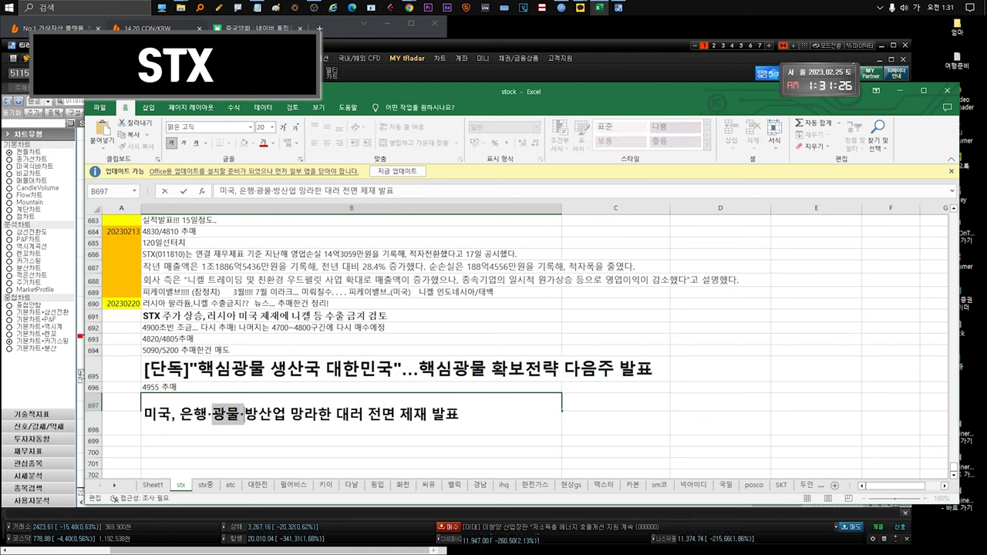
{"action": "left_click_drag", "start_coordinate": [332, 415], "coordinate": [448, 415]}
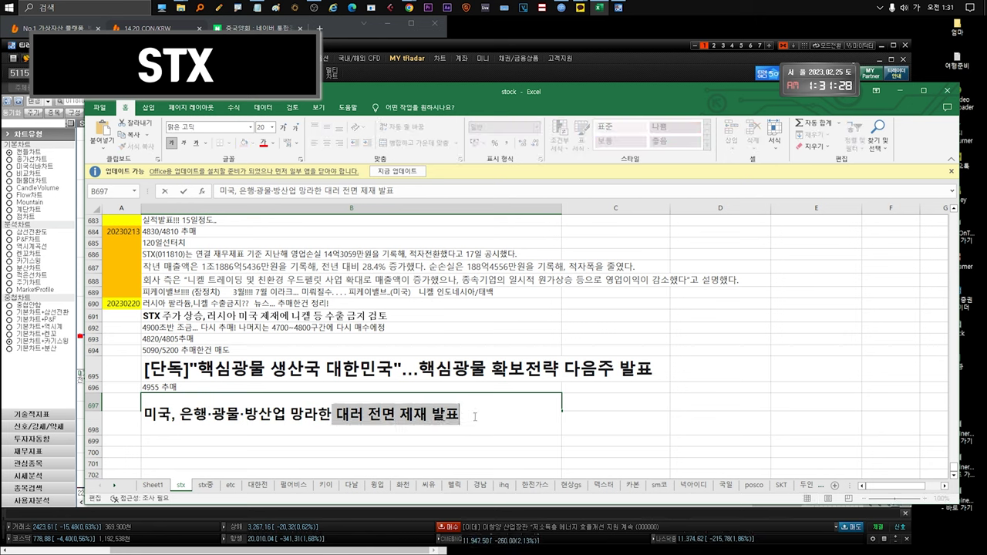
{"action": "left_click", "coordinate": [274, 442]}
{"action": "left_click", "coordinate": [241, 405]}
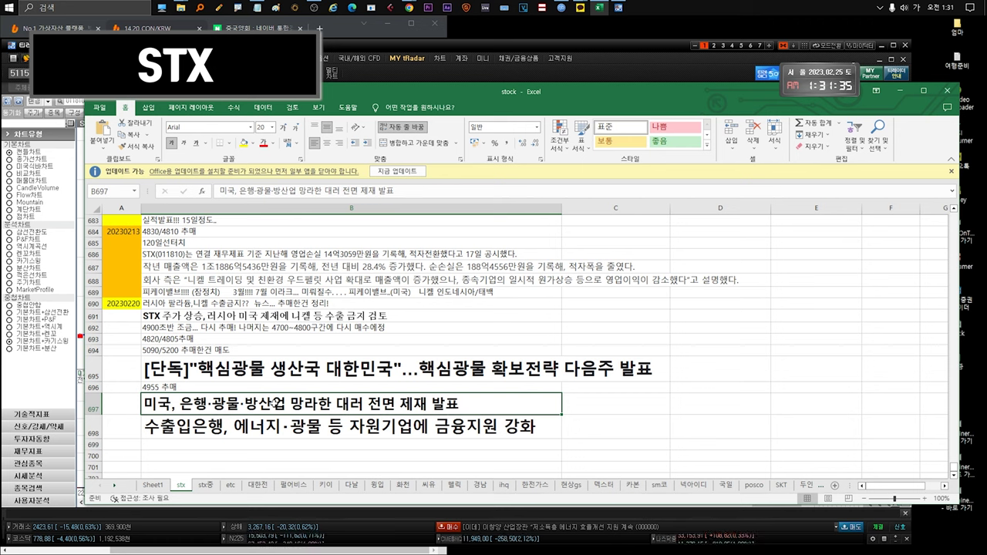
Return to the 수출입은행 headline in B698 and highlight 에너지·광물 and 금융지원 강화
{"action": "left_click", "coordinate": [237, 307]}
{"action": "left_click", "coordinate": [387, 400]}
{"action": "left_click", "coordinate": [361, 370]}
{"action": "left_click", "coordinate": [319, 385]}
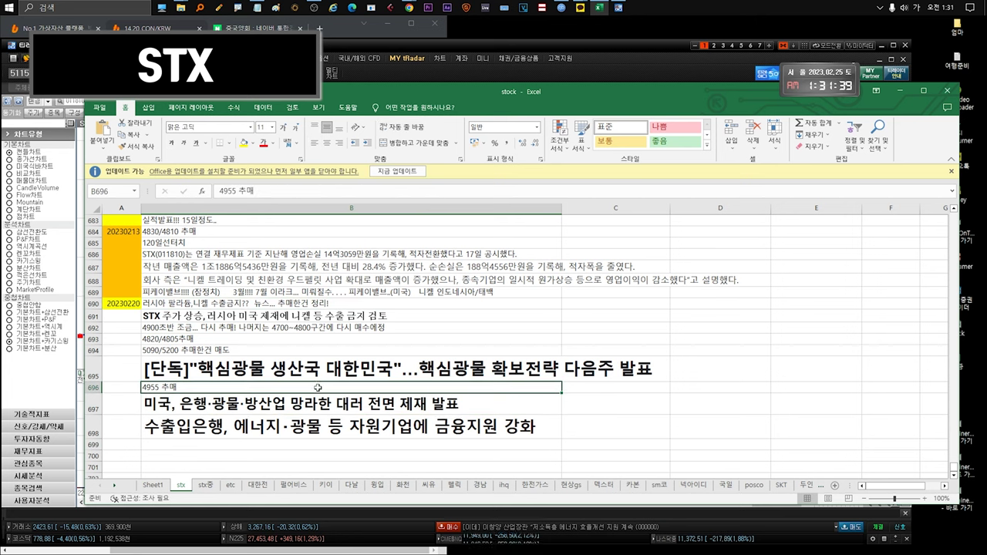
{"action": "double_click", "coordinate": [322, 427]}
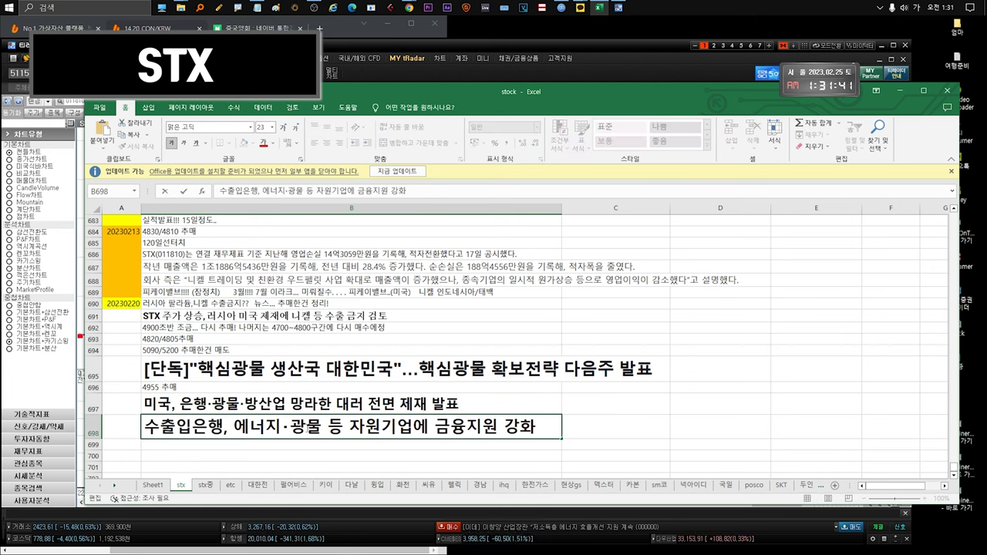
{"action": "left_click_drag", "start_coordinate": [307, 427], "coordinate": [248, 427]}
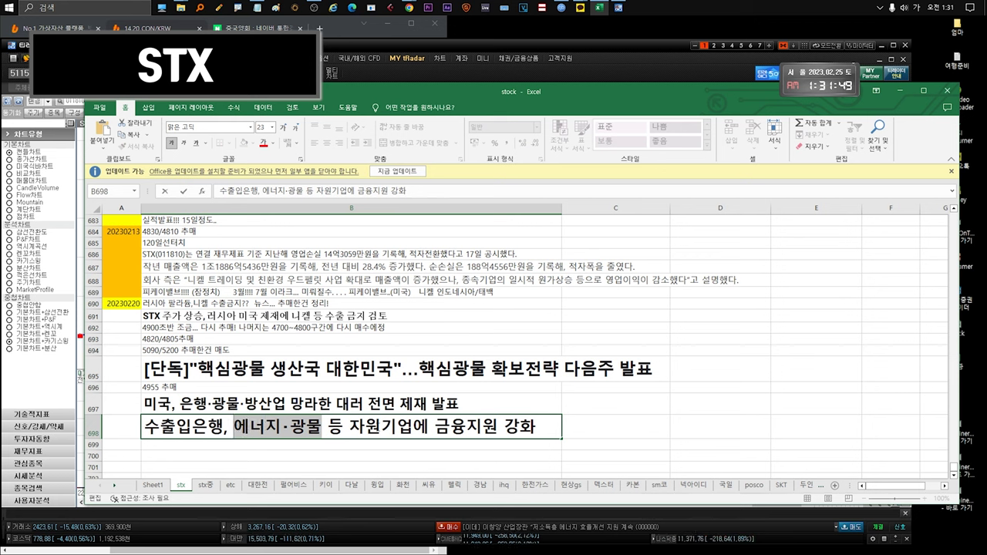
{"action": "left_click_drag", "start_coordinate": [436, 429], "coordinate": [524, 428]}
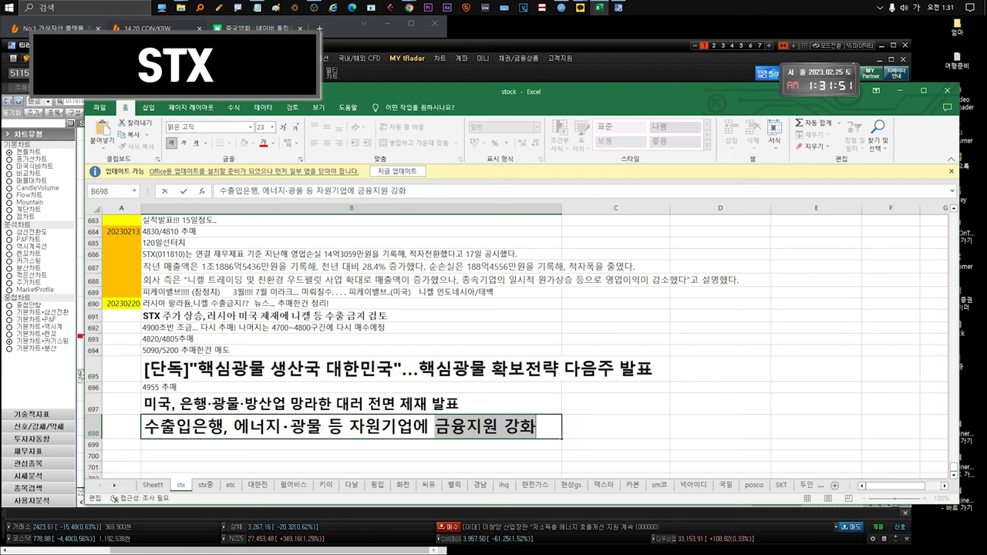
{"action": "key", "text": "Return"}
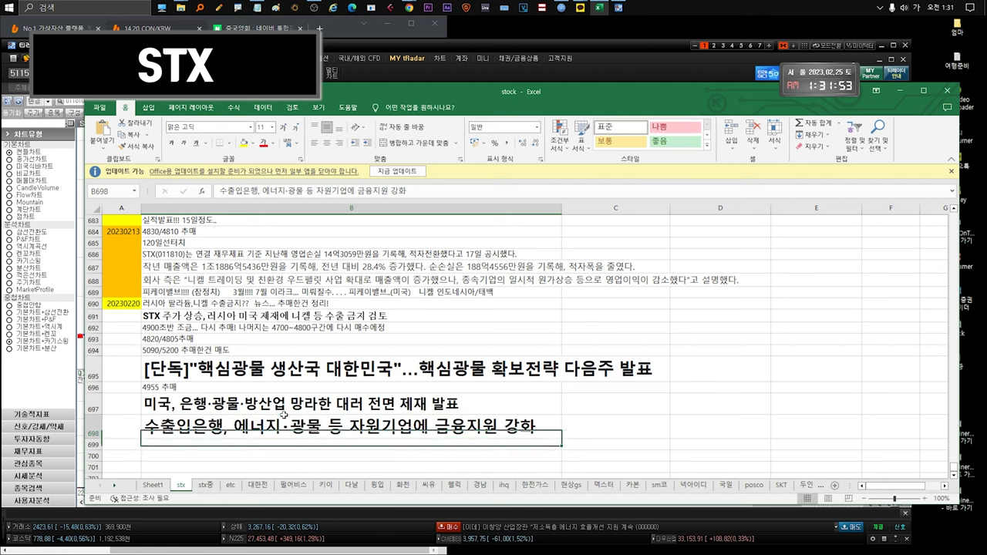
Highlight the whole 대러 전면 제재 headline in B697 and the 금융지원 phrase in B698
{"action": "double_click", "coordinate": [284, 415]}
{"action": "scroll", "coordinate": [294, 463], "scroll_direction": "down", "scroll_amount": 20}
{"action": "double_click", "coordinate": [472, 369]}
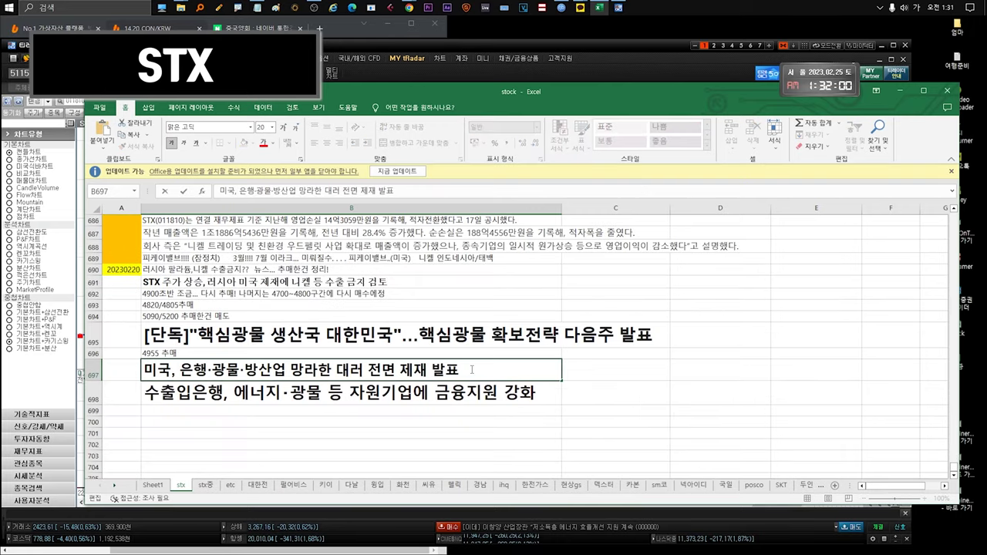
{"action": "left_click_drag", "start_coordinate": [472, 371], "coordinate": [144, 370]}
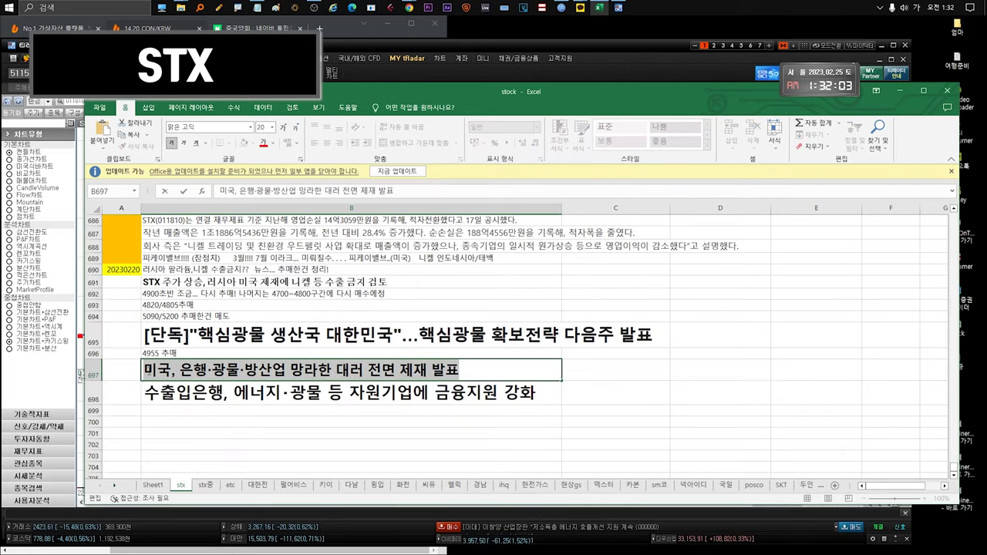
{"action": "left_click", "coordinate": [177, 371]}
{"action": "key", "text": "shift+Left"}
{"action": "double_click", "coordinate": [432, 394]}
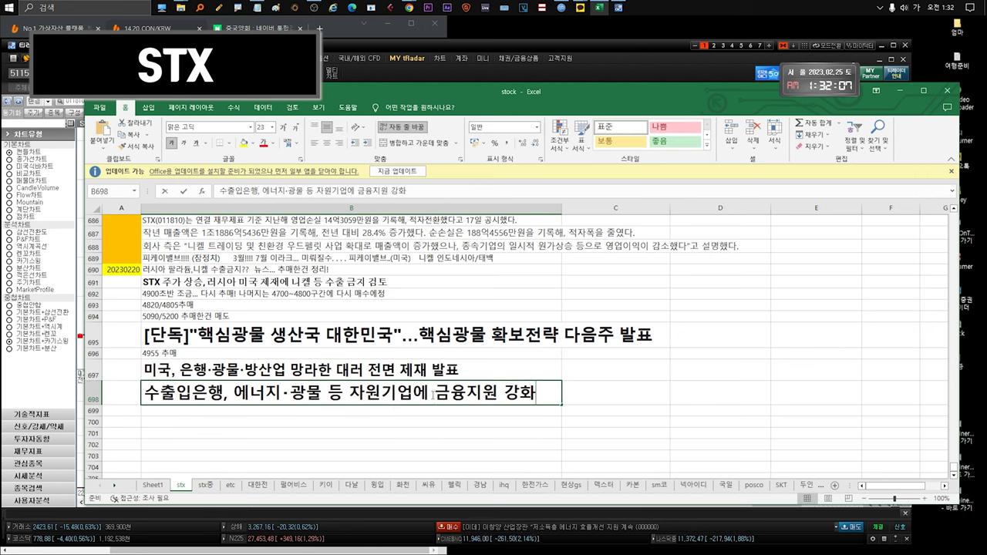
{"action": "left_click_drag", "start_coordinate": [434, 394], "coordinate": [535, 394]}
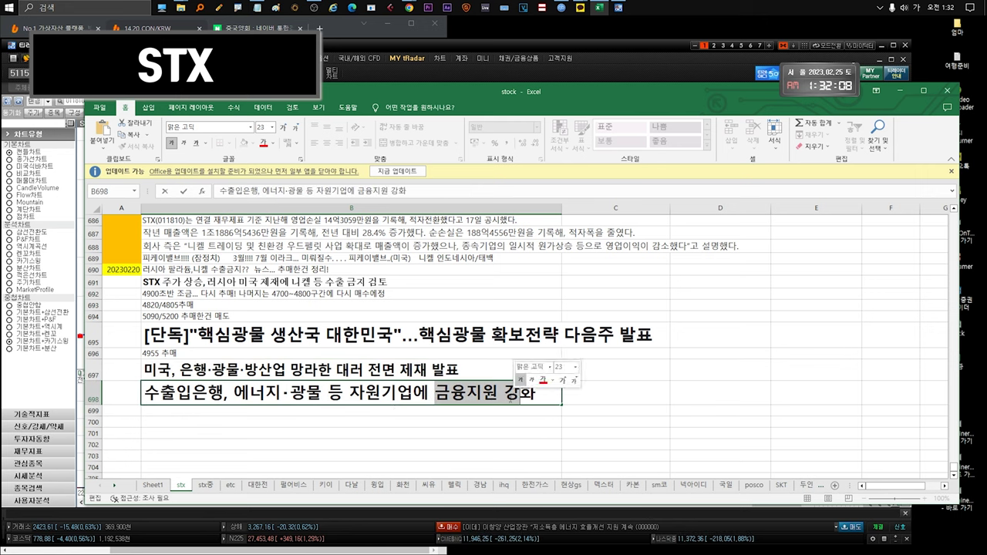
Switch to the 티레이더 STX chart, inspect the mid-to-late February 2023 candles, and widen the chart range back to July 2020
{"action": "left_click", "coordinate": [617, 59]}
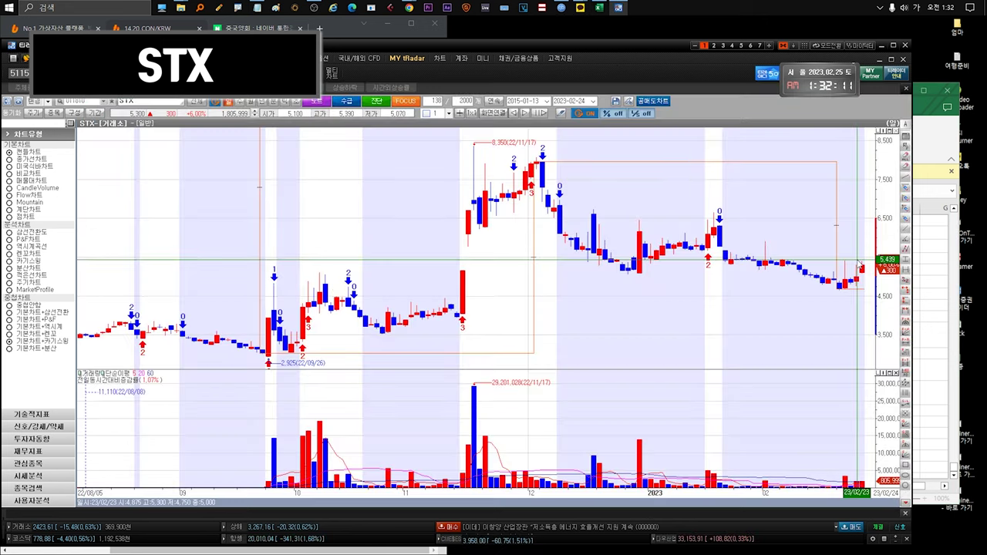
{"action": "mouse_move", "coordinate": [862, 485]}
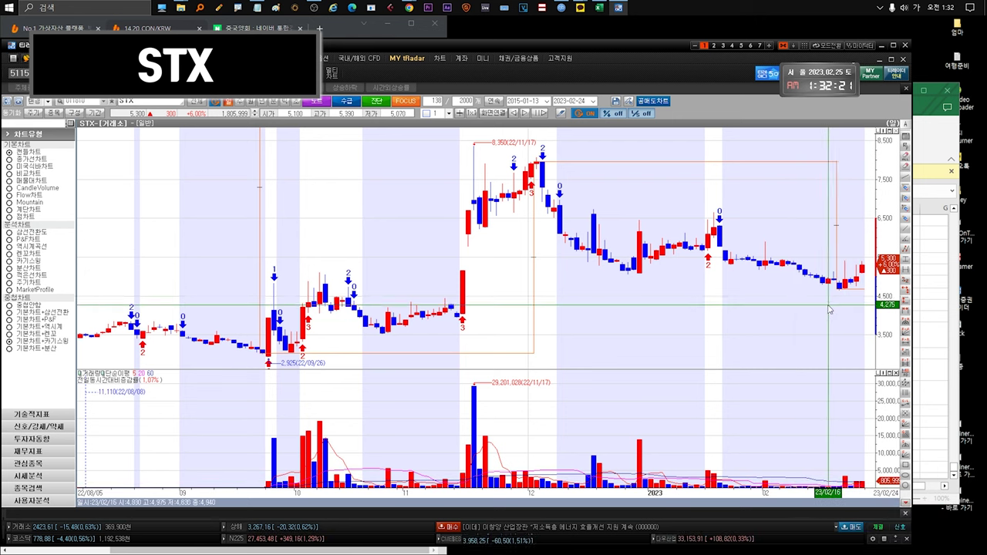
{"action": "mouse_move", "coordinate": [850, 294]}
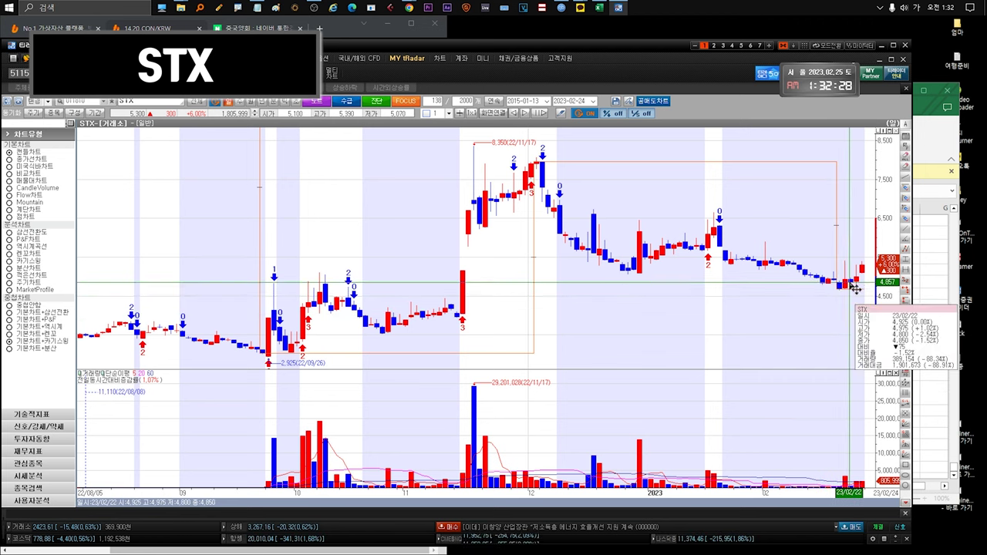
{"action": "left_click_drag", "start_coordinate": [800, 298], "coordinate": [862, 315]}
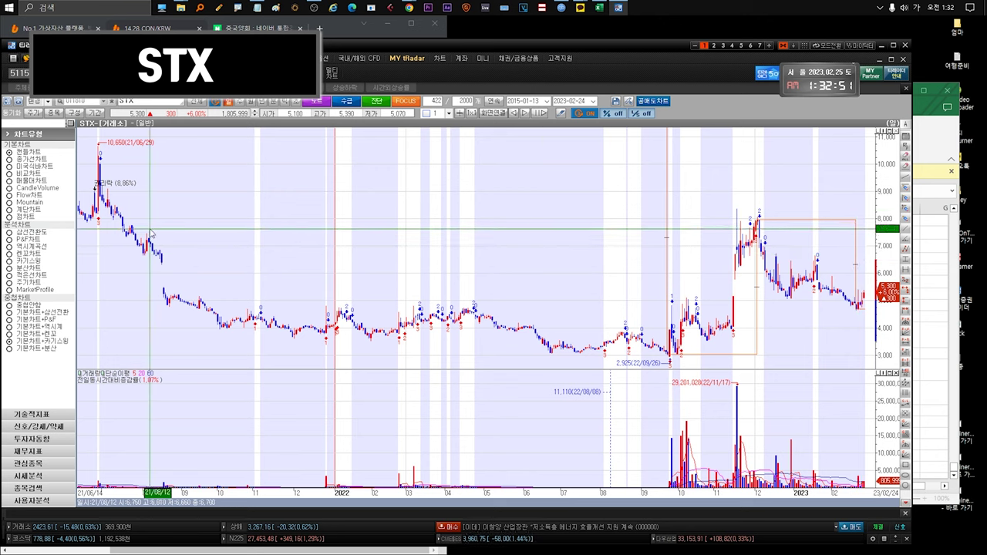
{"action": "scroll", "coordinate": [185, 234], "scroll_direction": "down", "scroll_amount": 1}
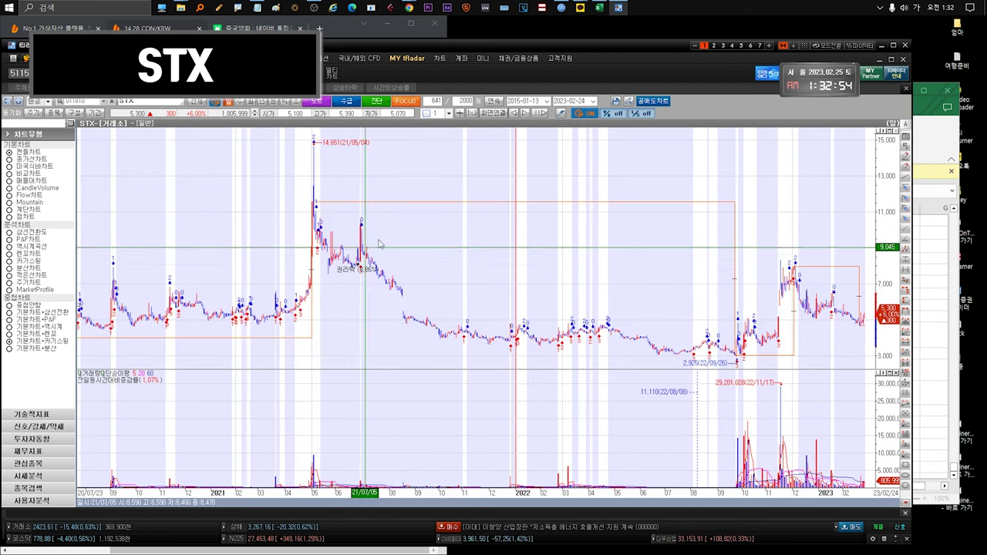
Open the STX중공업 chart from the watchlist for comparison, and reopen the STX chart
{"action": "key", "text": "Escape"}
{"action": "double_click", "coordinate": [120, 169]}
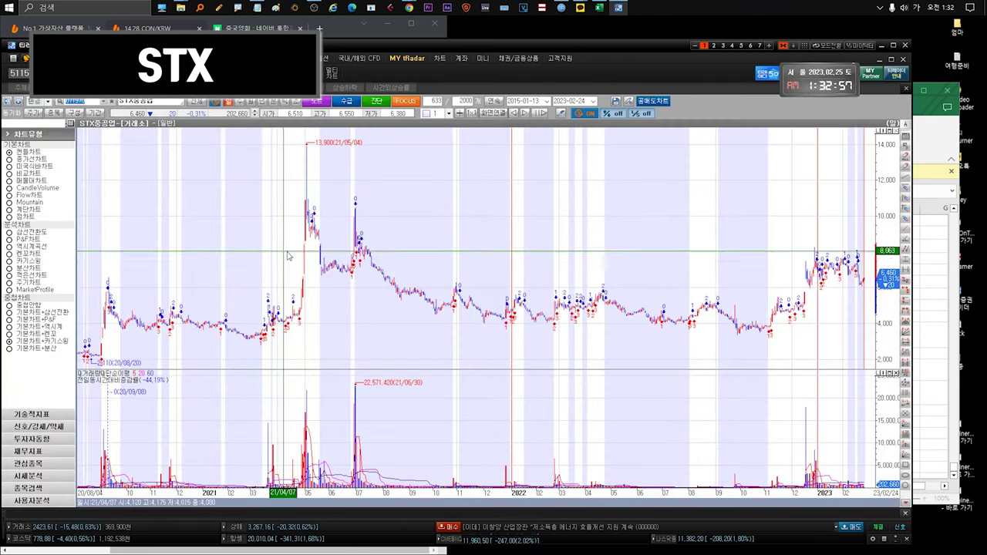
{"action": "key", "text": "Escape"}
{"action": "double_click", "coordinate": [86, 154]}
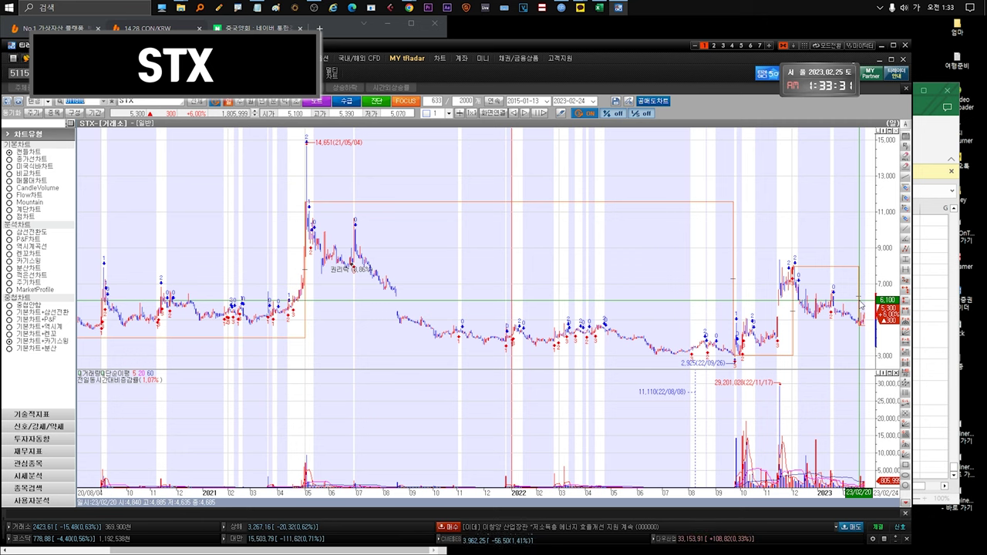
Alternate between the watchlist and the STX chart to compare the STX and STX중공업 quotes
{"action": "key", "text": "Escape"}
{"action": "double_click", "coordinate": [128, 157]}
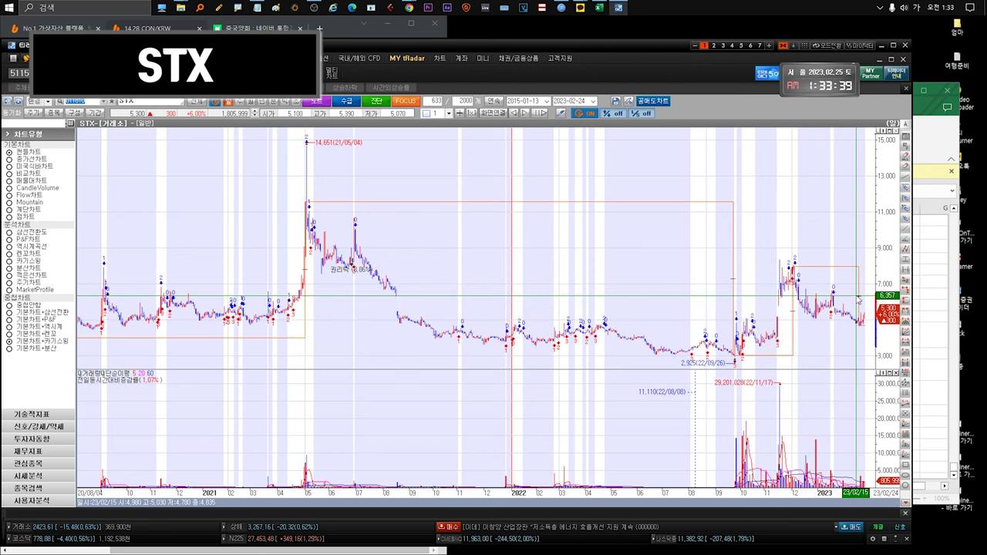
{"action": "key", "text": "Escape"}
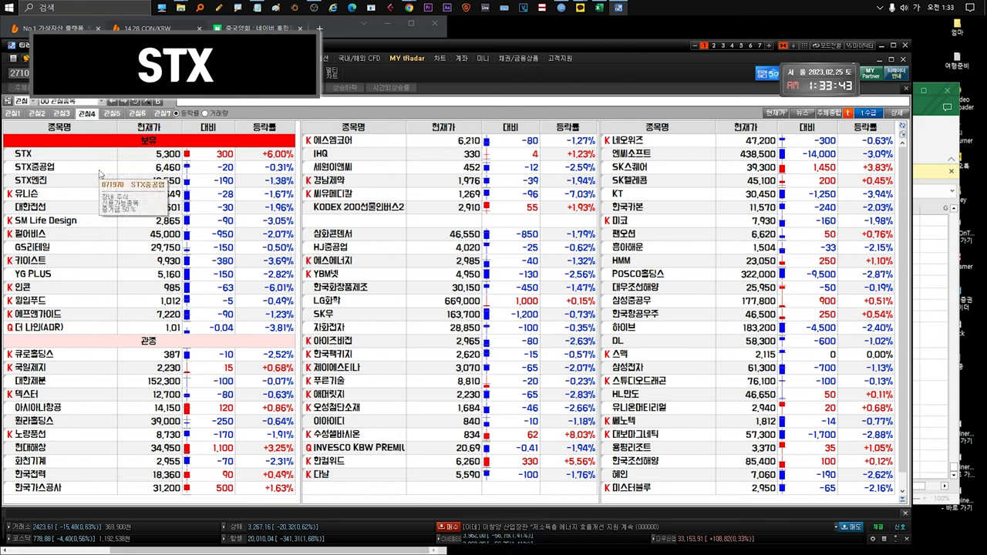
{"action": "left_click", "coordinate": [100, 169]}
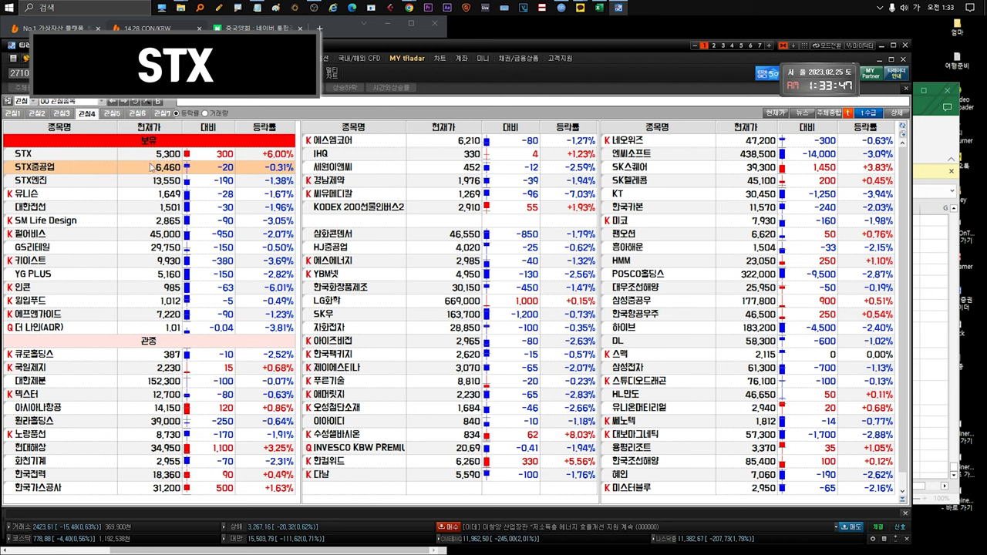
{"action": "double_click", "coordinate": [146, 154]}
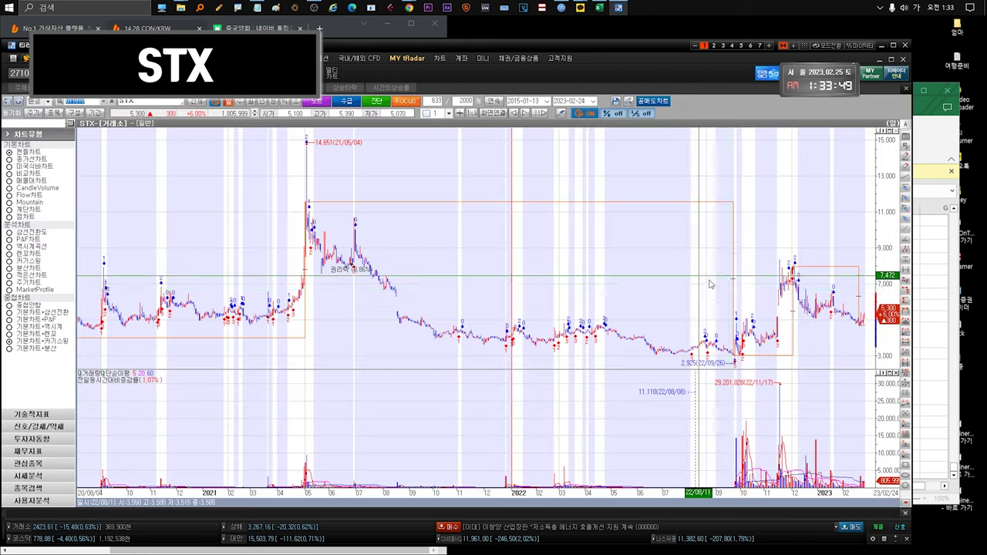
Glance at the stock workbook, widen the 티레이더 STX chart to its full 2000-candle history from 2015, and return to the watchlist
{"action": "left_click", "coordinate": [950, 159]}
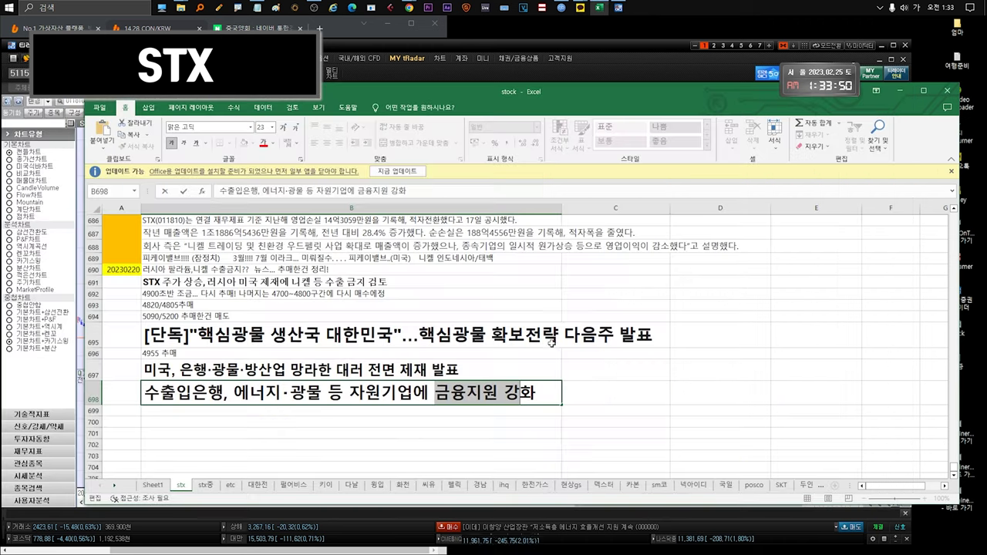
{"action": "left_click", "coordinate": [610, 57]}
{"action": "left_click_drag", "start_coordinate": [813, 226], "coordinate": [358, 299]}
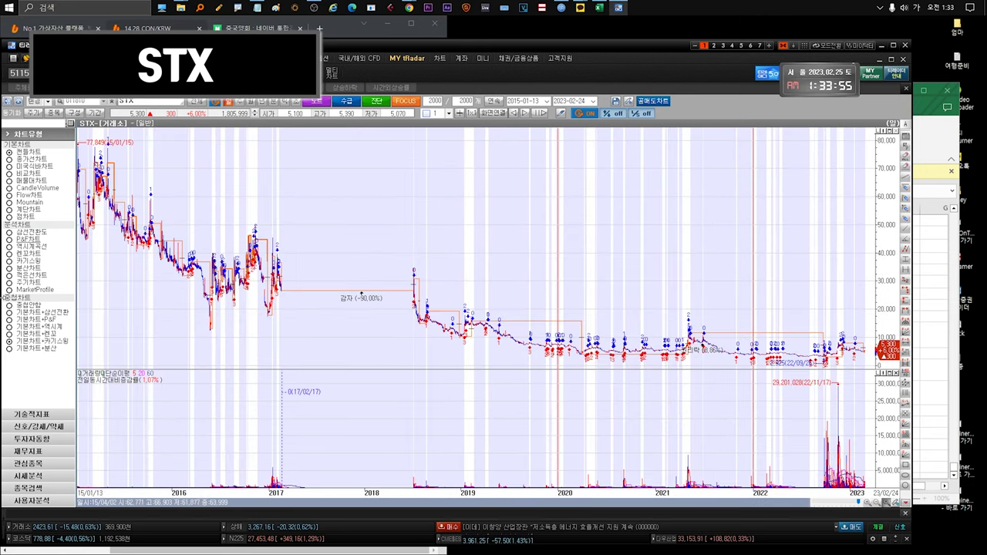
{"action": "key", "text": "Escape"}
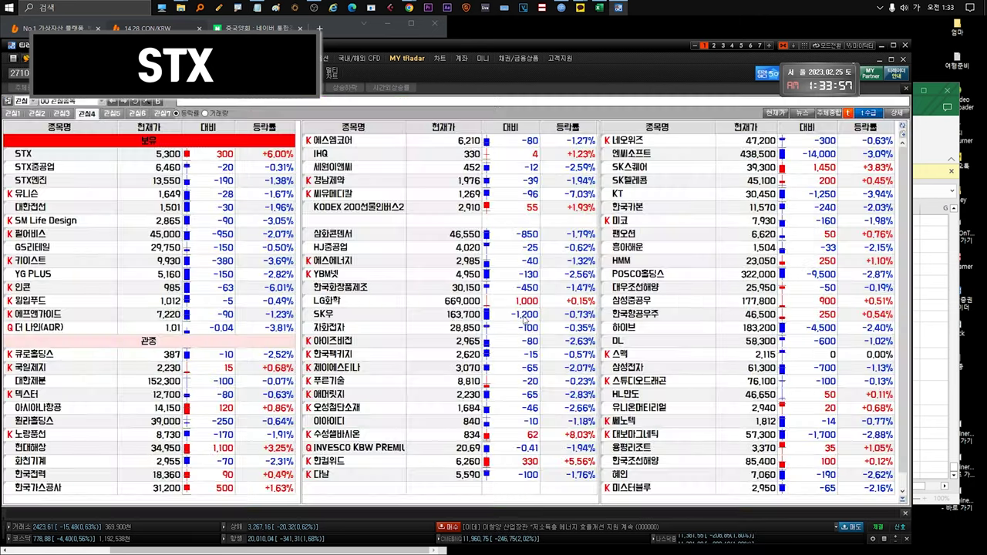
Select STX중공업 in the watchlist, switch to the stock workbook in Excel, and open the stx중 sheet at its 20230220 notes
{"action": "left_click", "coordinate": [48, 168]}
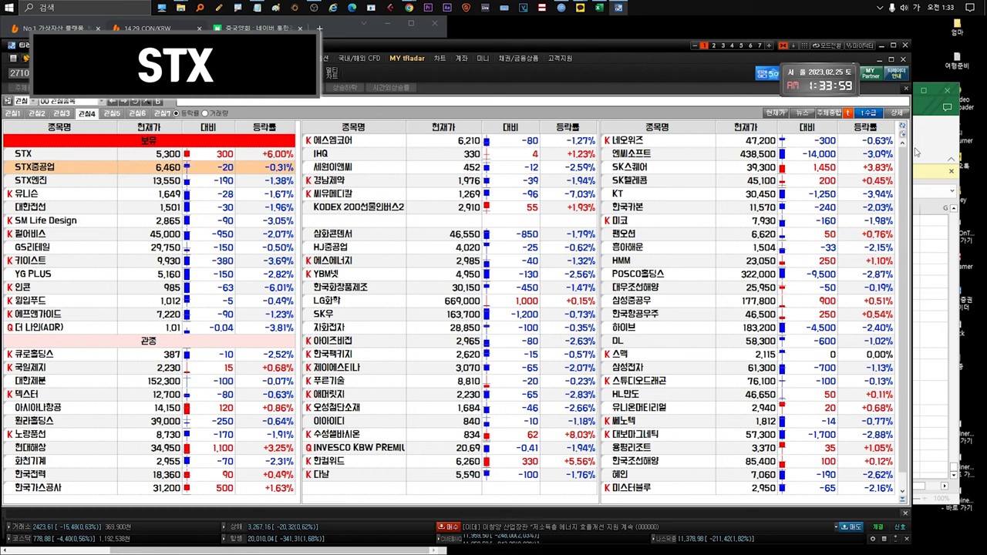
{"action": "left_click", "coordinate": [931, 154]}
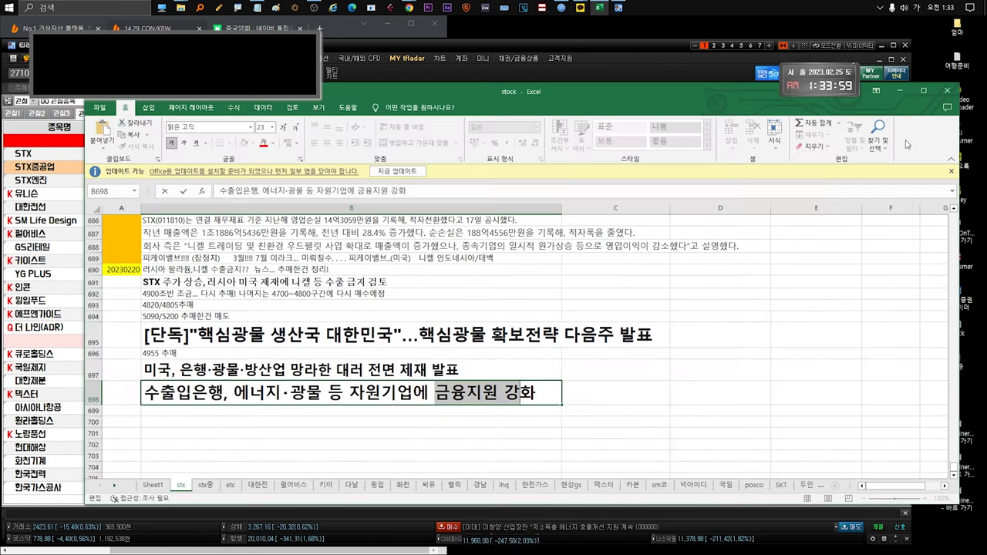
{"action": "left_click", "coordinate": [205, 485]}
{"action": "left_click", "coordinate": [193, 317]}
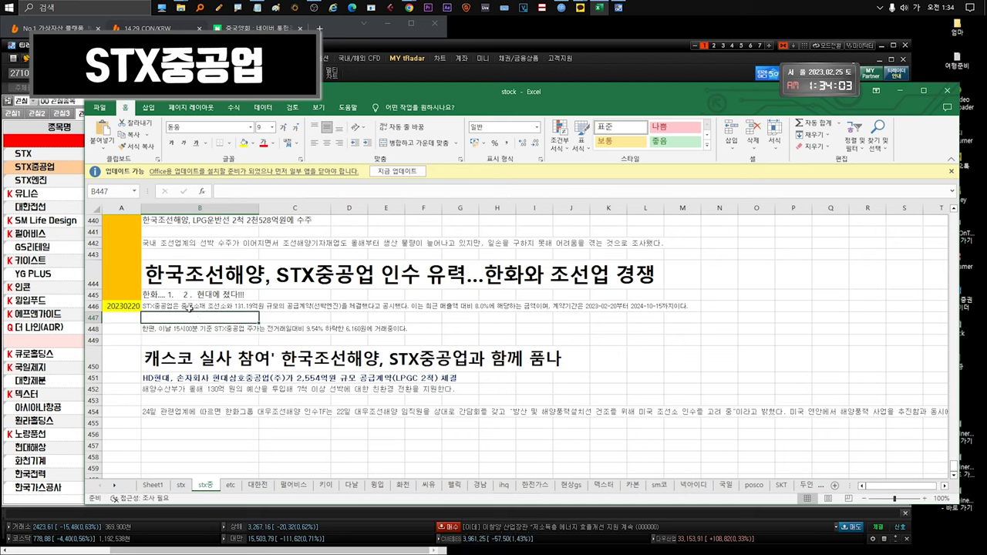
Highlight the 131.19억원 규모의 공급계약(선박엔진) passage in the STX중공업 contract note in B446
{"action": "left_click", "coordinate": [188, 306]}
{"action": "double_click", "coordinate": [183, 306]}
{"action": "left_click_drag", "start_coordinate": [214, 307], "coordinate": [403, 310]}
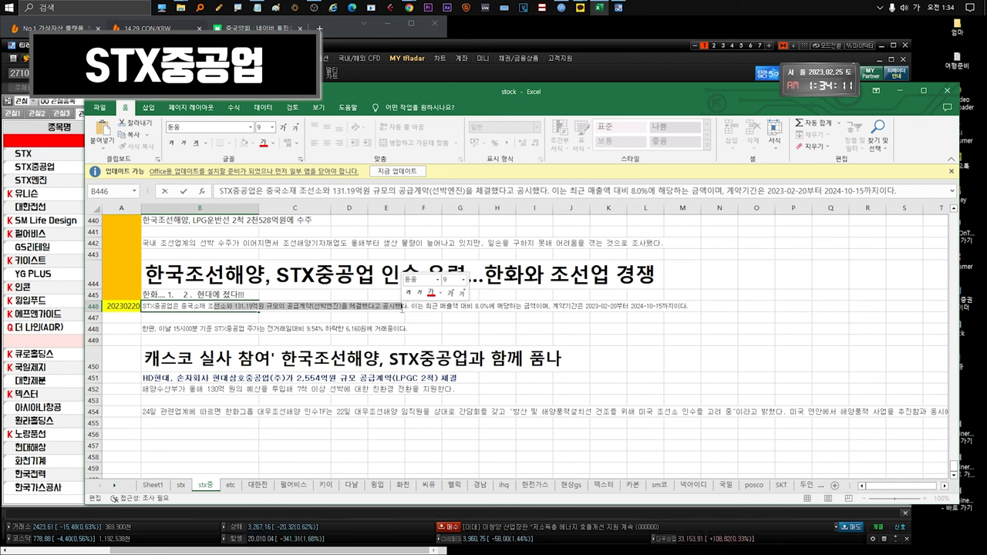
Highlight 캐스코 실사 in the 한국조선해양 headline in B450 and leave the cell
{"action": "left_click", "coordinate": [224, 359]}
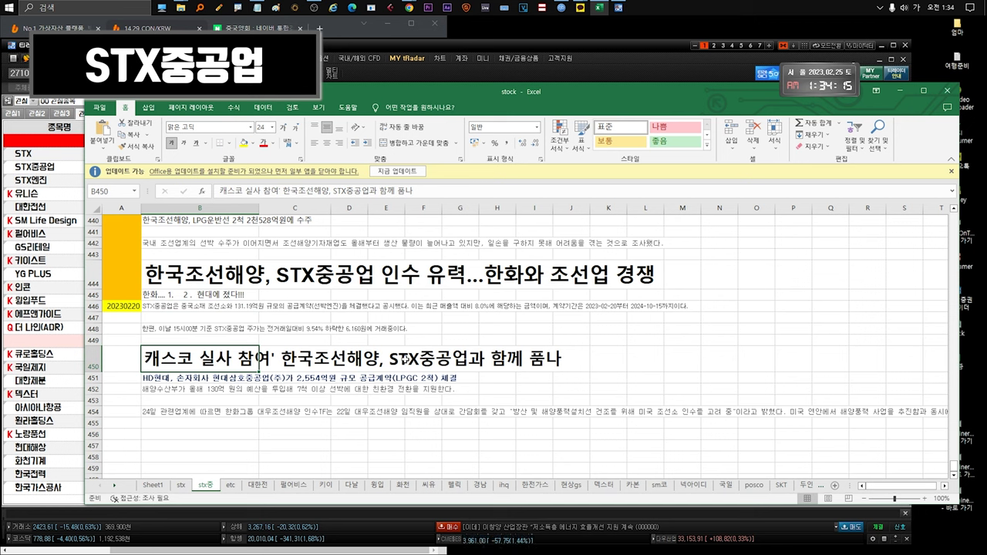
{"action": "double_click", "coordinate": [232, 359]}
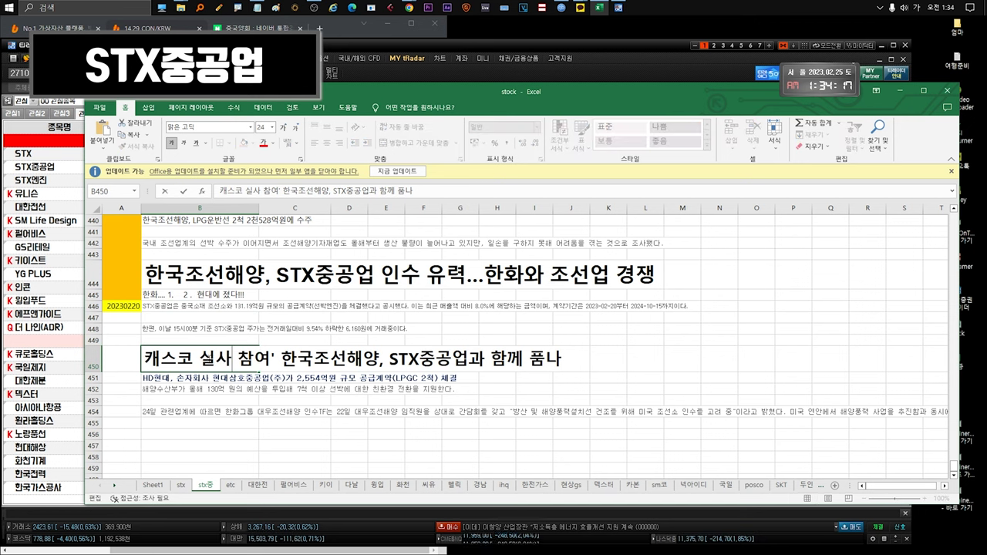
{"action": "left_click_drag", "start_coordinate": [231, 360], "coordinate": [145, 359]}
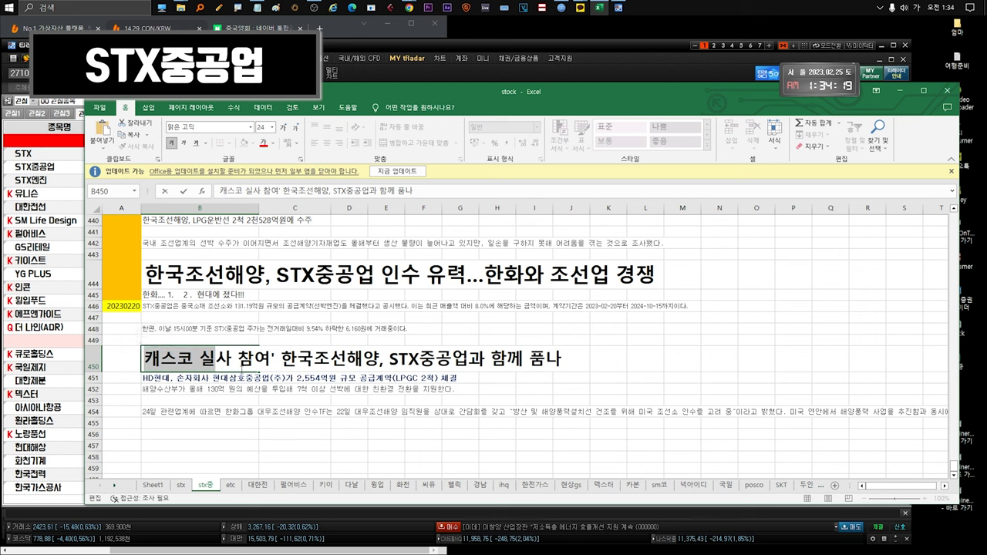
{"action": "left_click", "coordinate": [237, 358]}
{"action": "left_click_drag", "start_coordinate": [237, 359], "coordinate": [124, 357]}
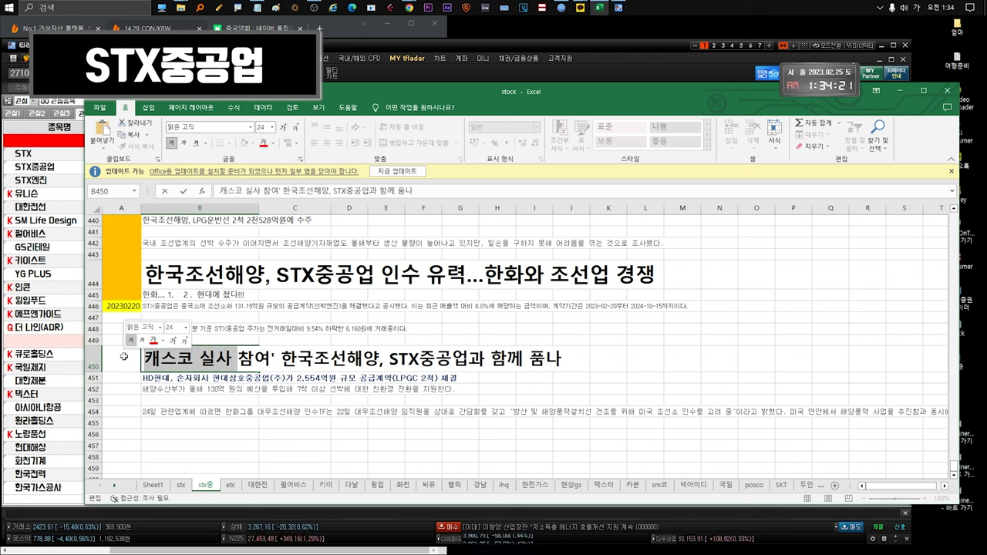
{"action": "left_click", "coordinate": [338, 382]}
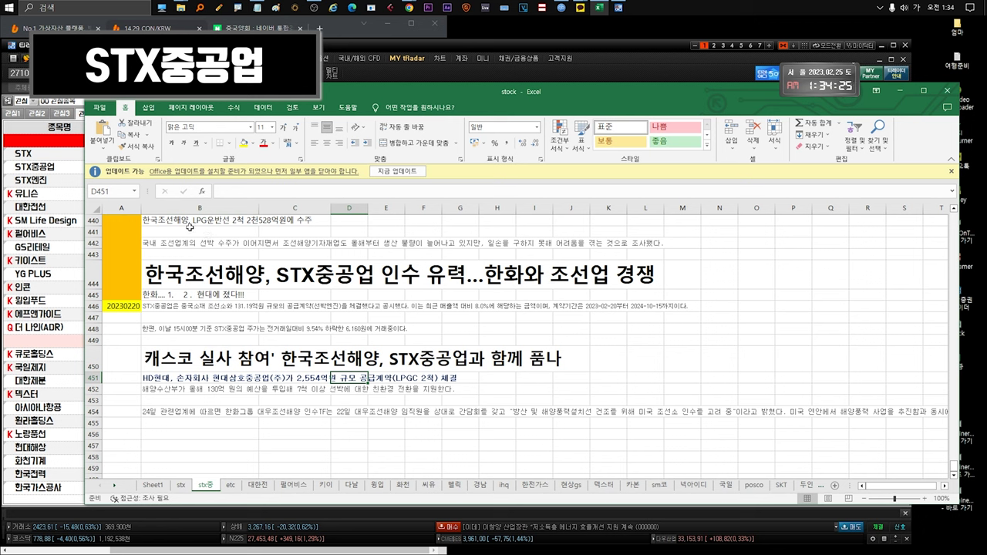